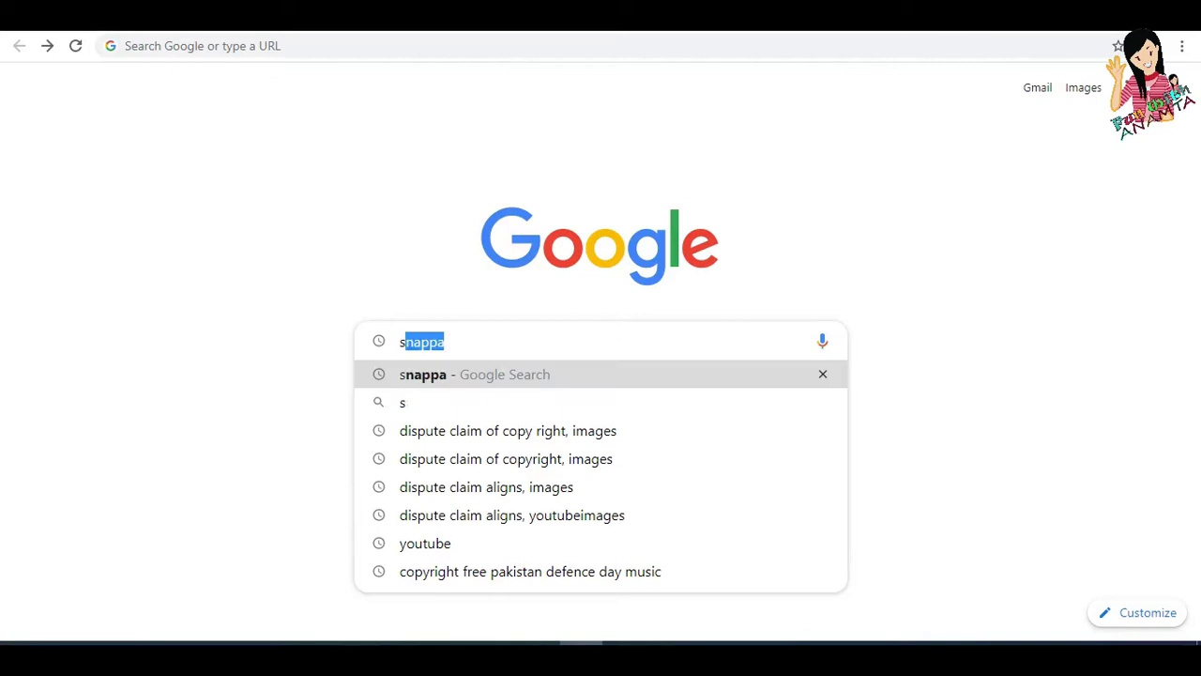
Search Google for "snappa" and open the Snappa site at its Create a Graphic page.
key("Return")
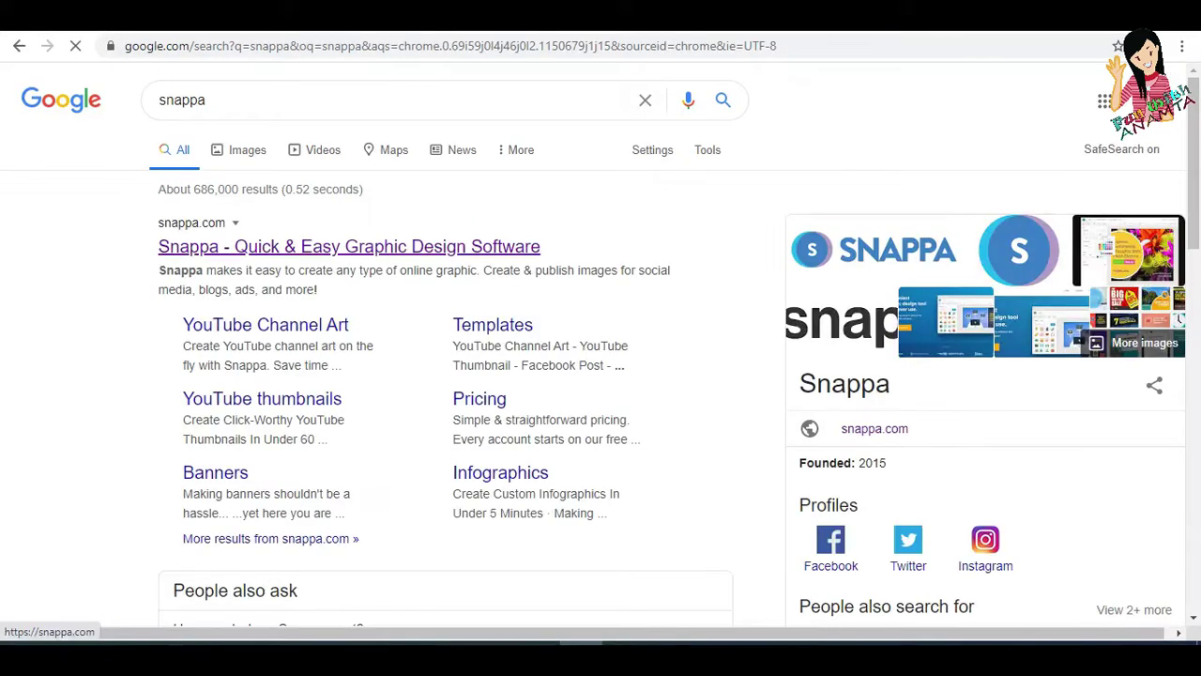
left_click(349, 245)
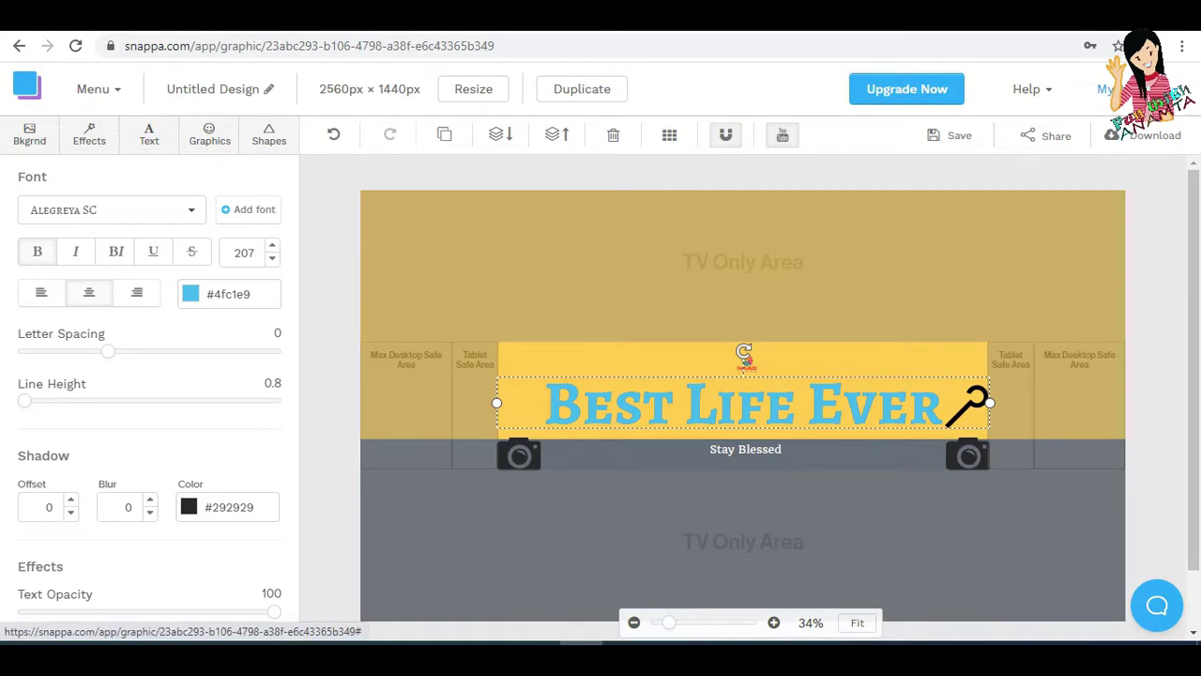
left_click(18, 45)
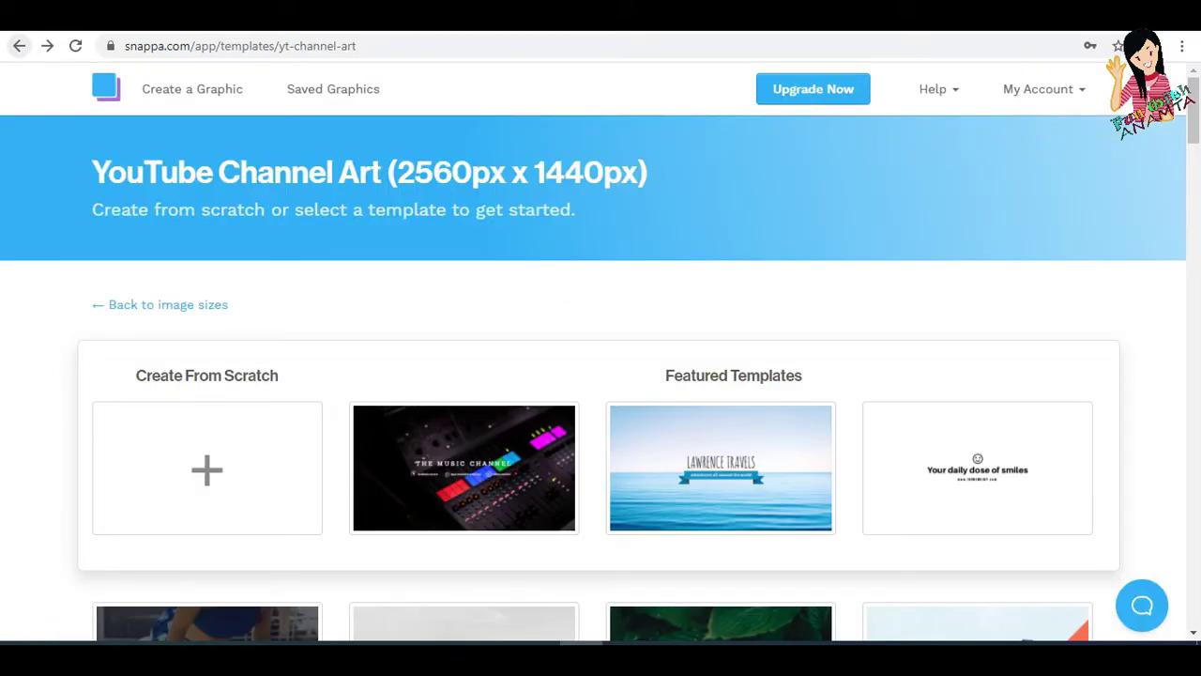
left_click(19, 45)
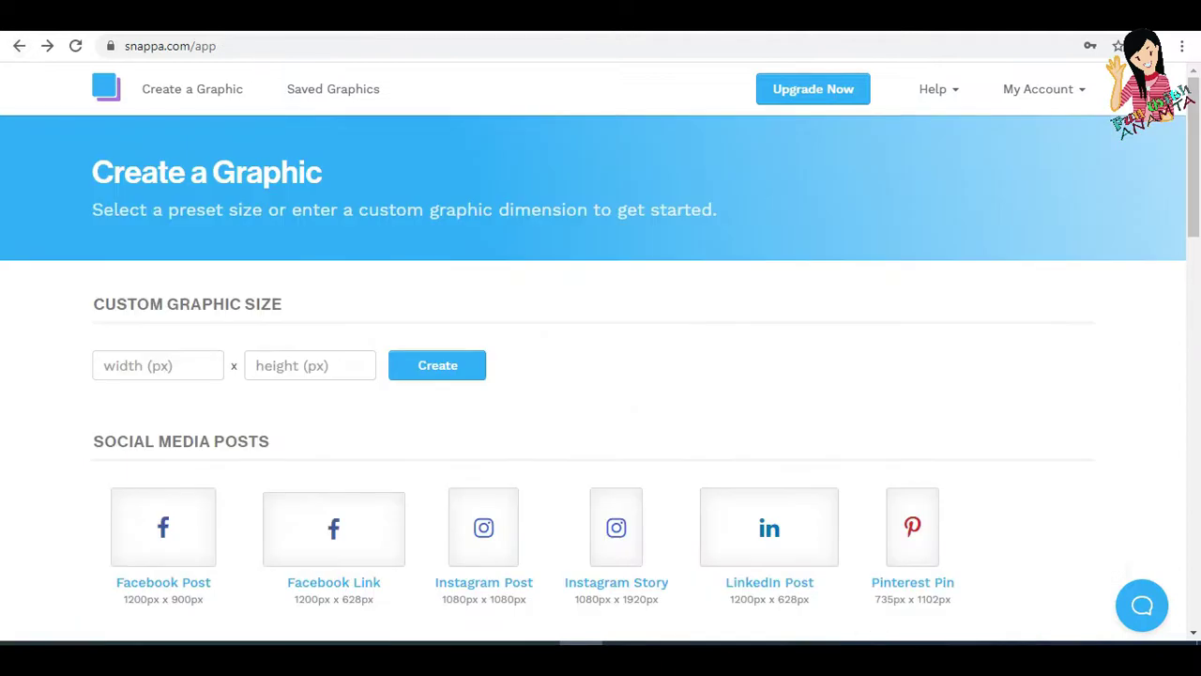
Choose the YouTube Channel Art preset (2560px x 1440px) under Headers & Banners.
scroll(600, 375, "down", 3)
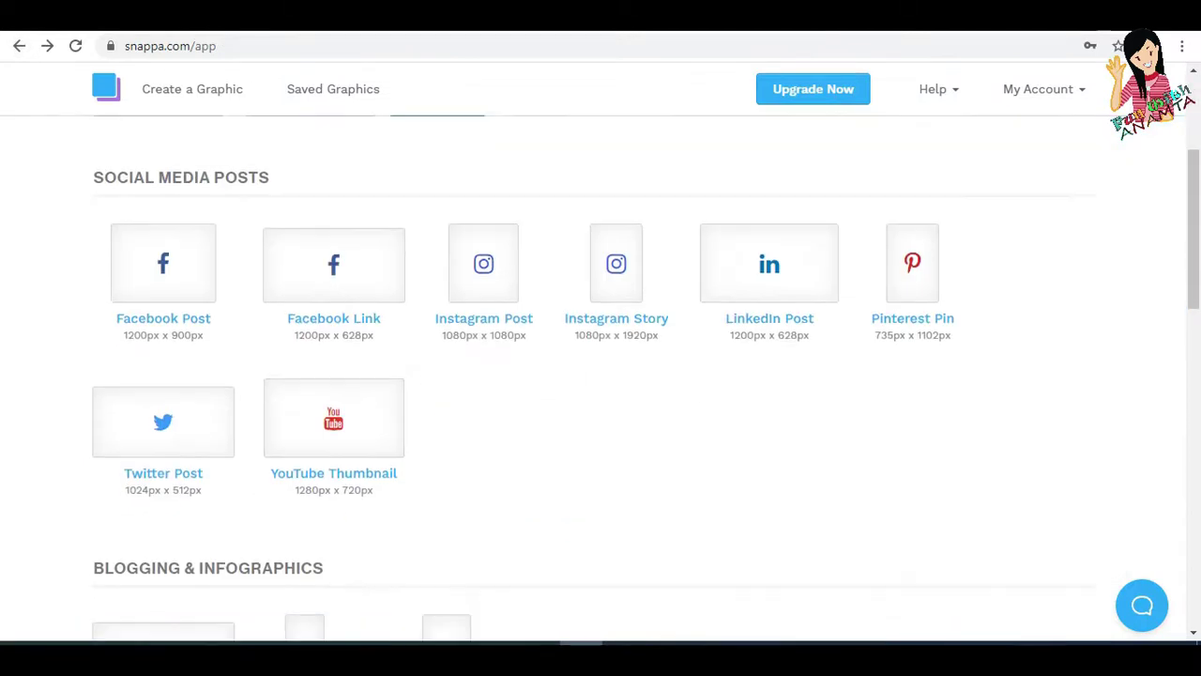
scroll(333, 413, "down", 2)
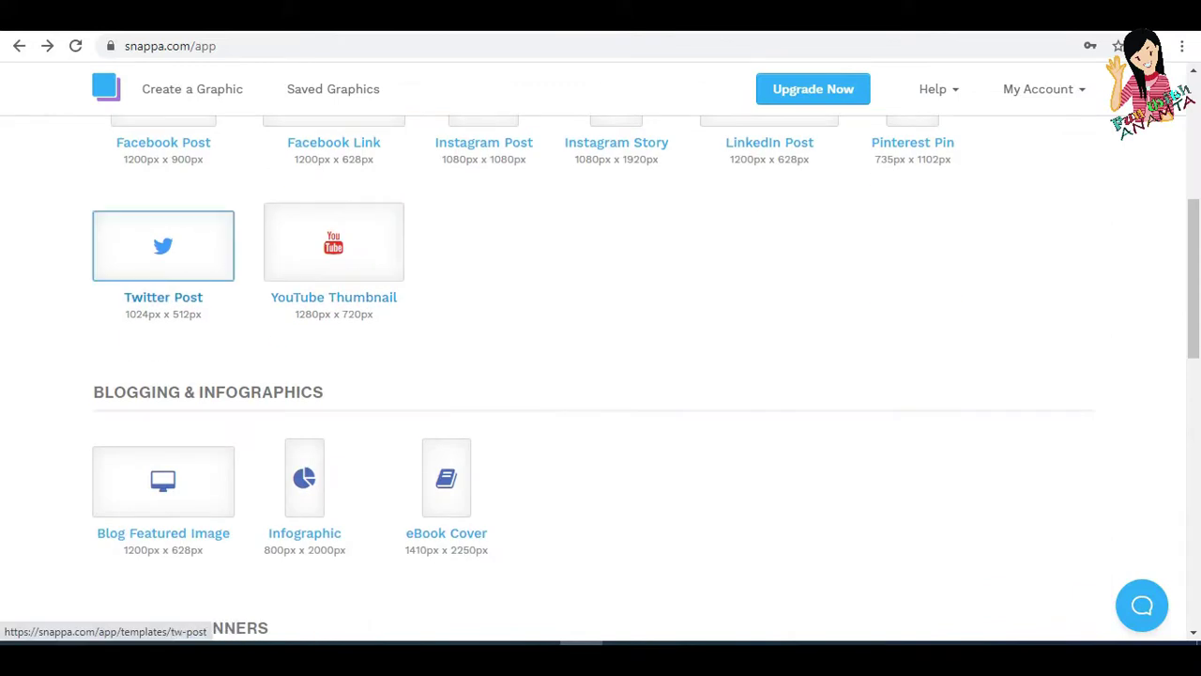
scroll(163, 246, "up", 1)
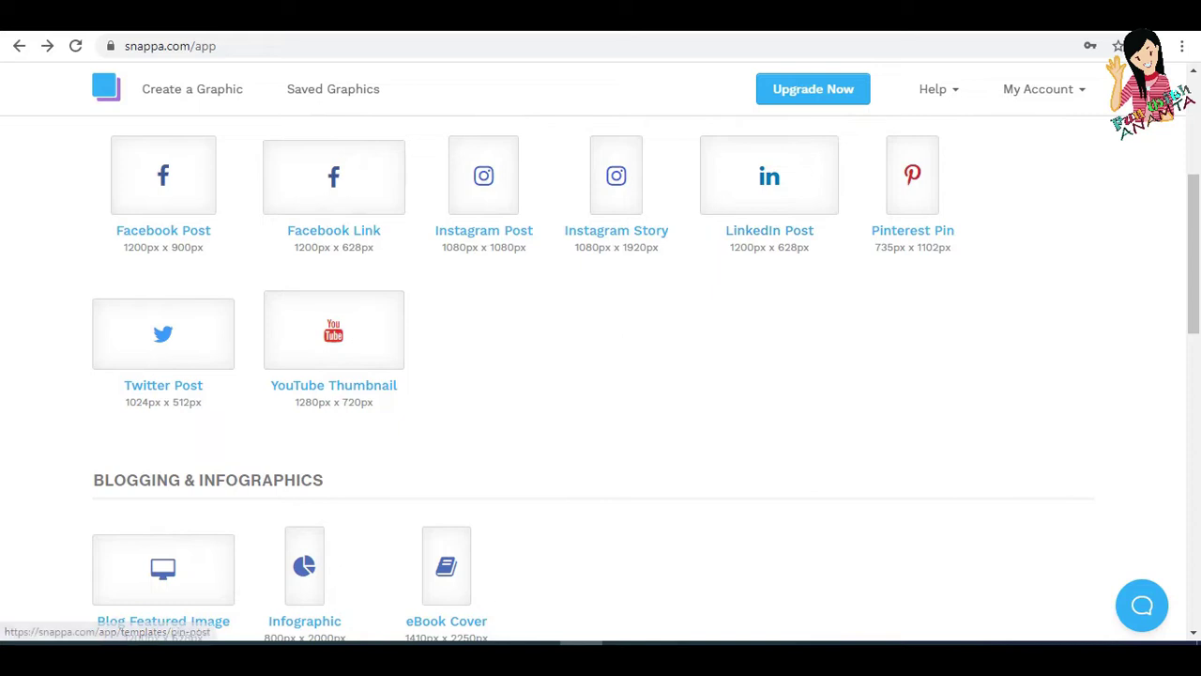
scroll(601, 376, "down", 1)
scroll(672, 428, "down", 6)
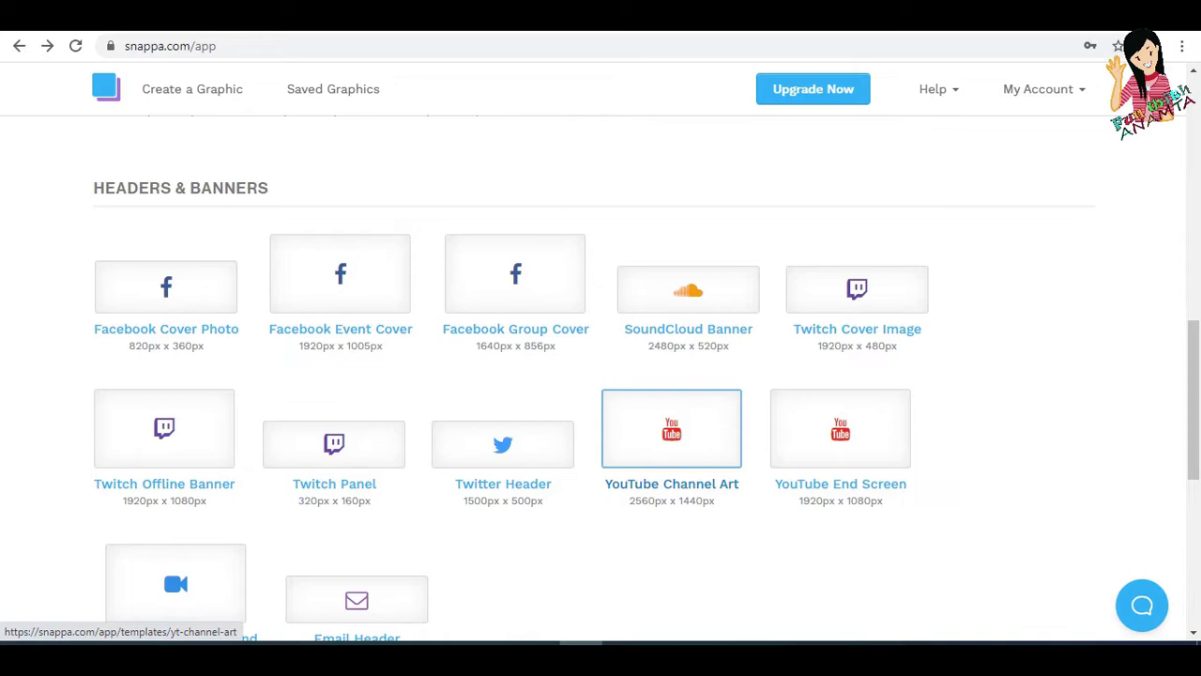
left_click(671, 429)
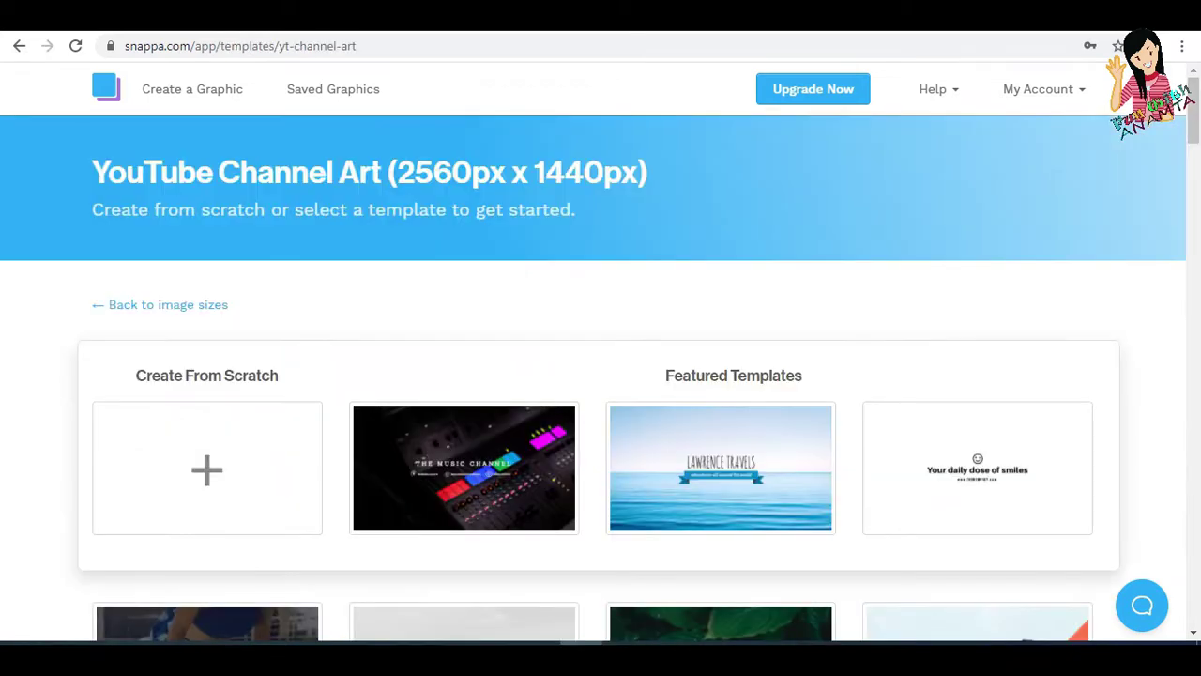
Browse the YouTube Channel Art template gallery for a suitable banner design.
scroll(601, 359, "down", 1)
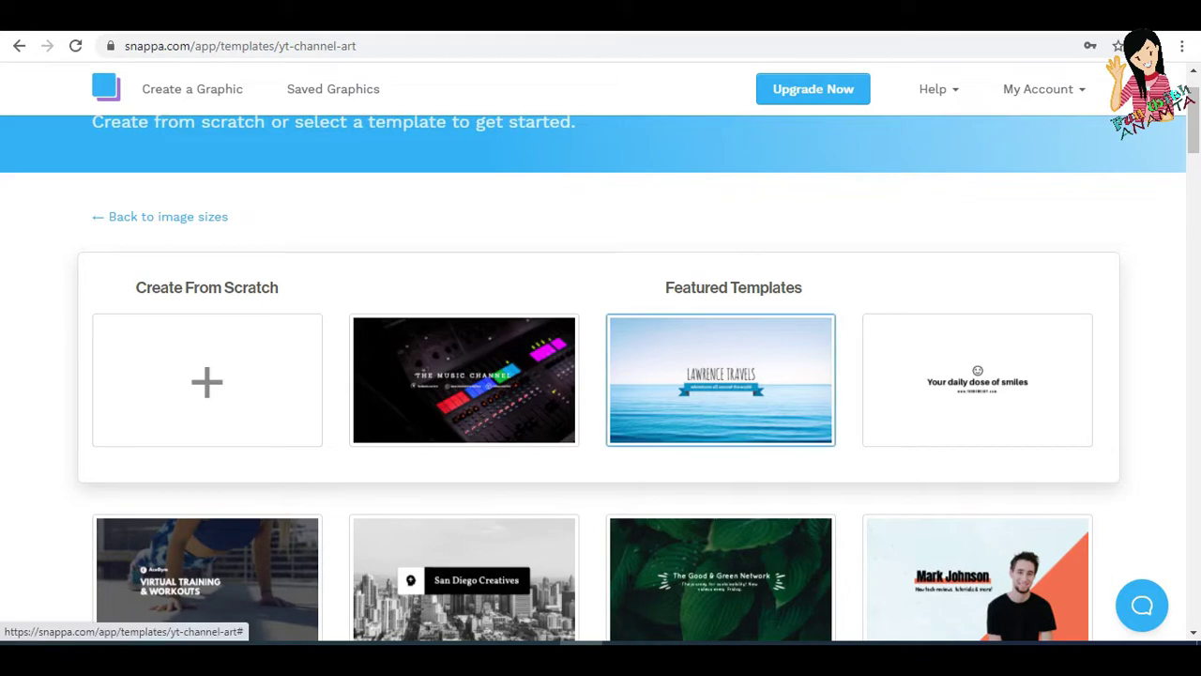
scroll(977, 394, "down", 1)
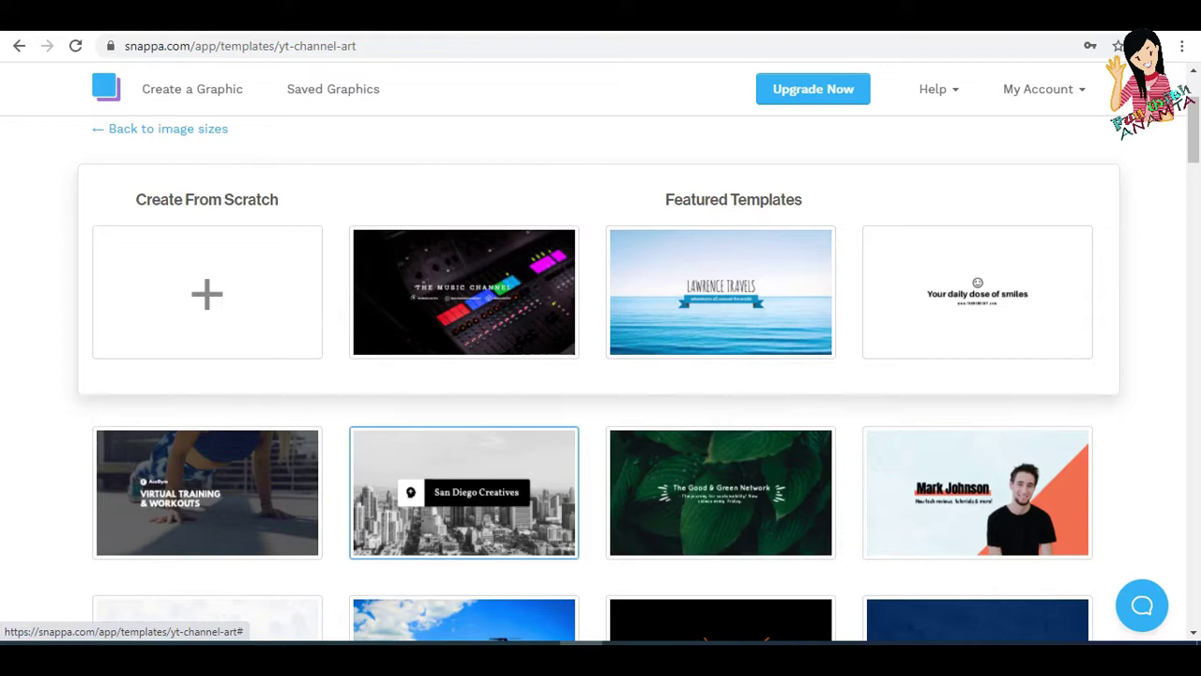
scroll(601, 375, "down", 3)
scroll(601, 375, "down", 2)
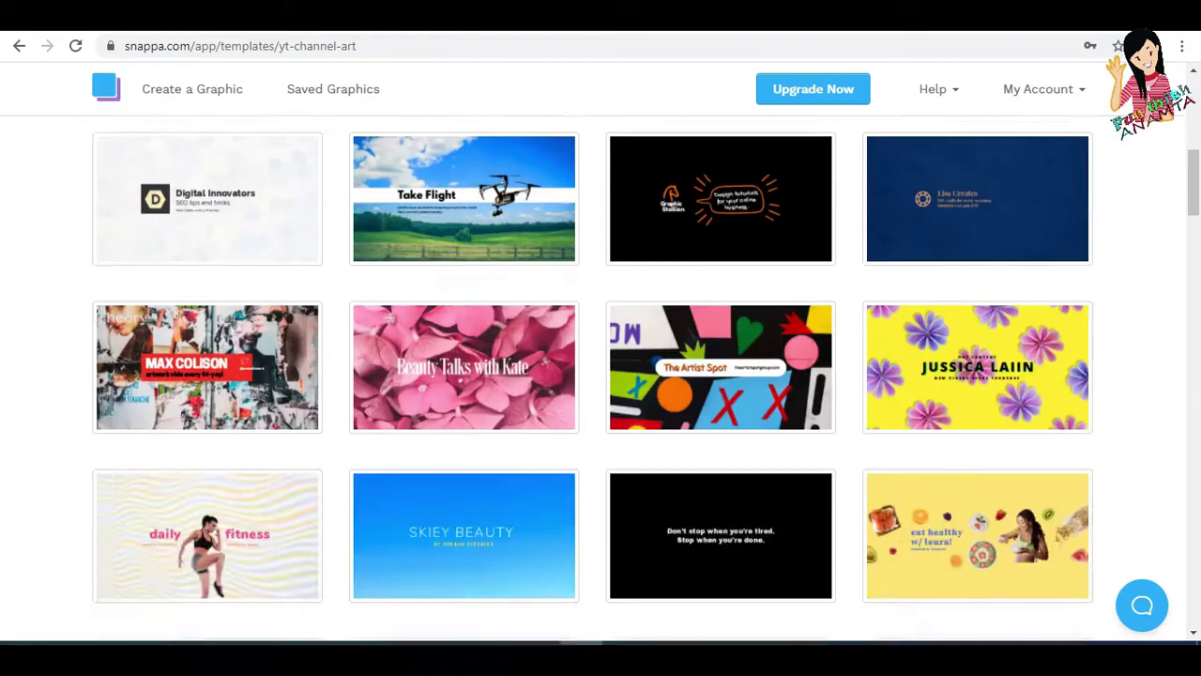
scroll(721, 375, "down", 7)
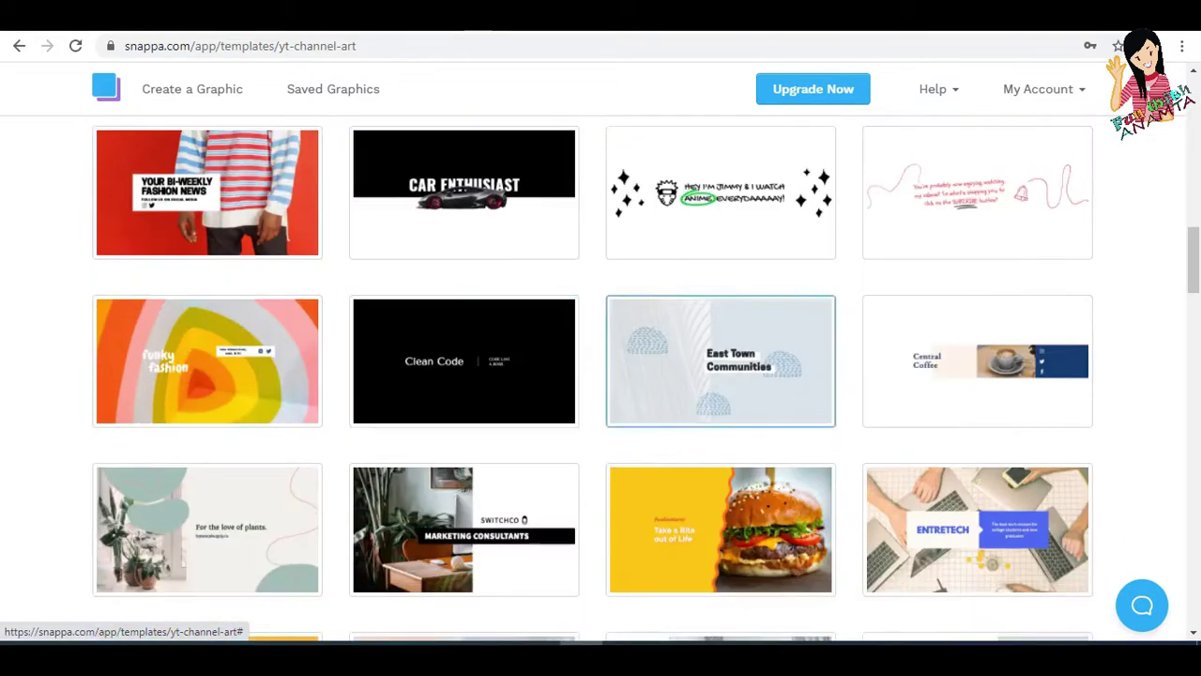
scroll(721, 376, "down", 7)
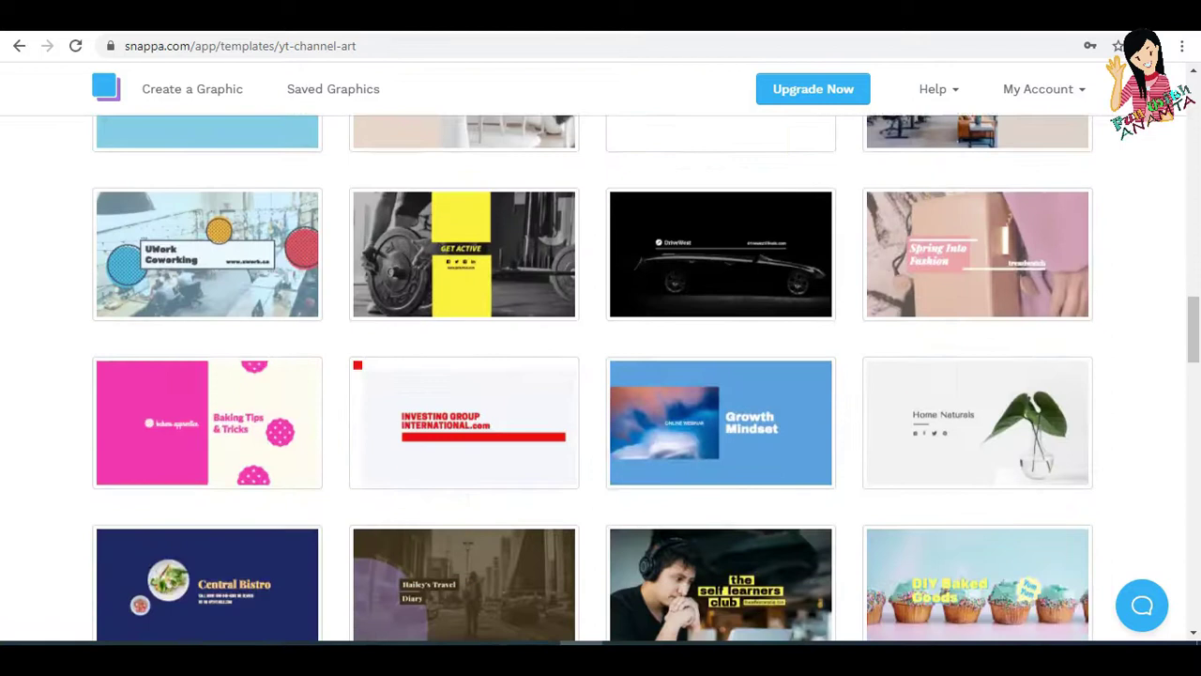
scroll(601, 375, "down", 5)
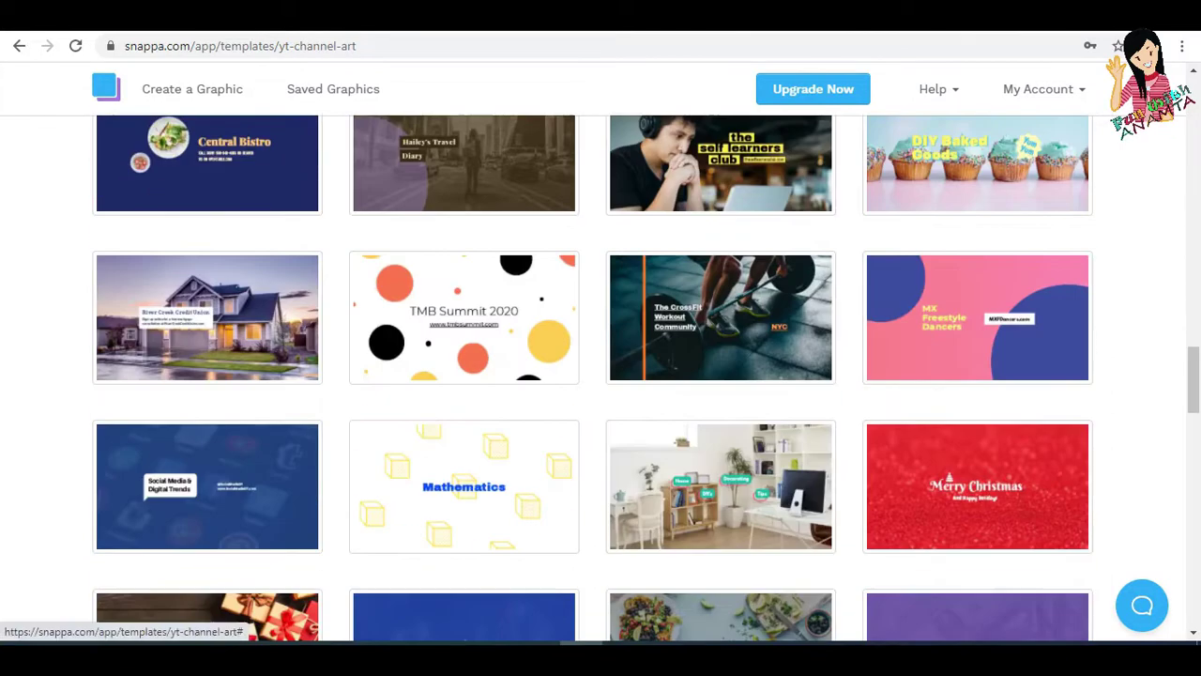
scroll(600, 376, "down", 7)
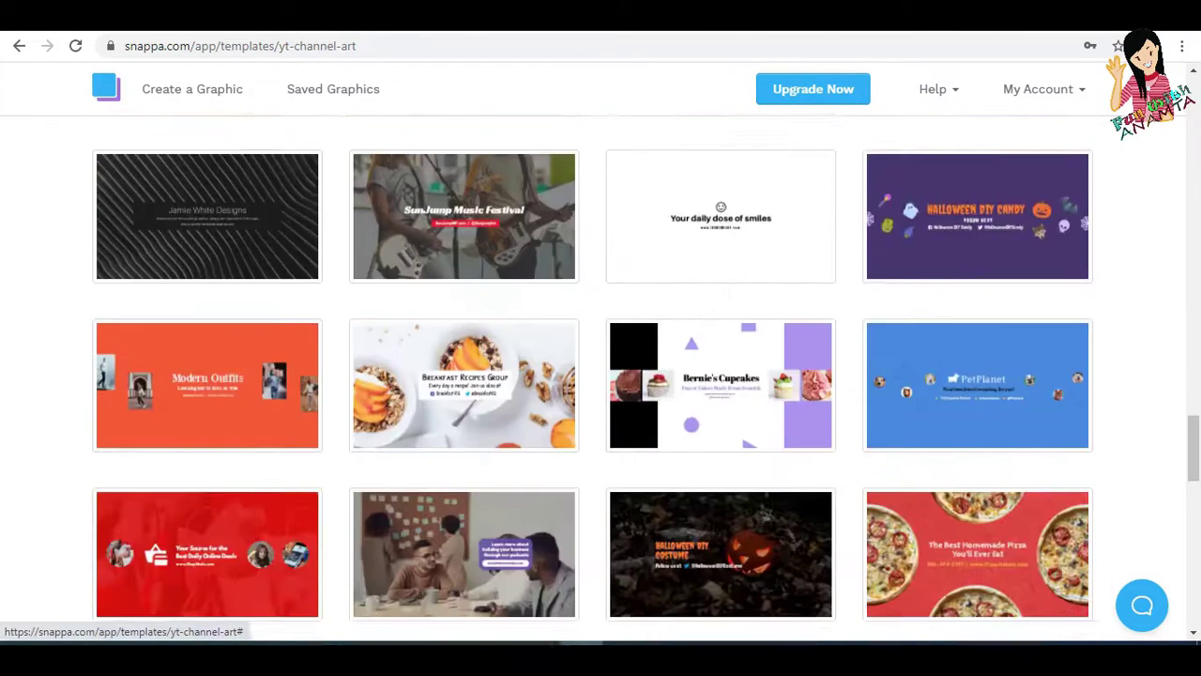
scroll(976, 432, "down", 7)
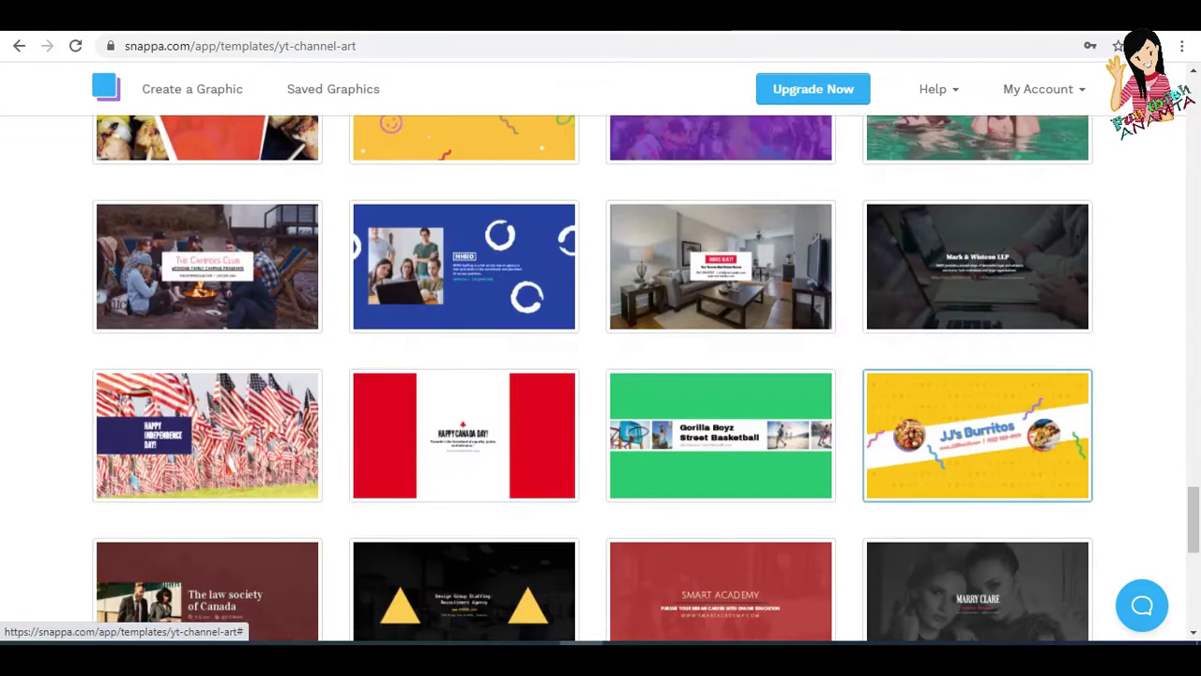
scroll(601, 375, "down", 7)
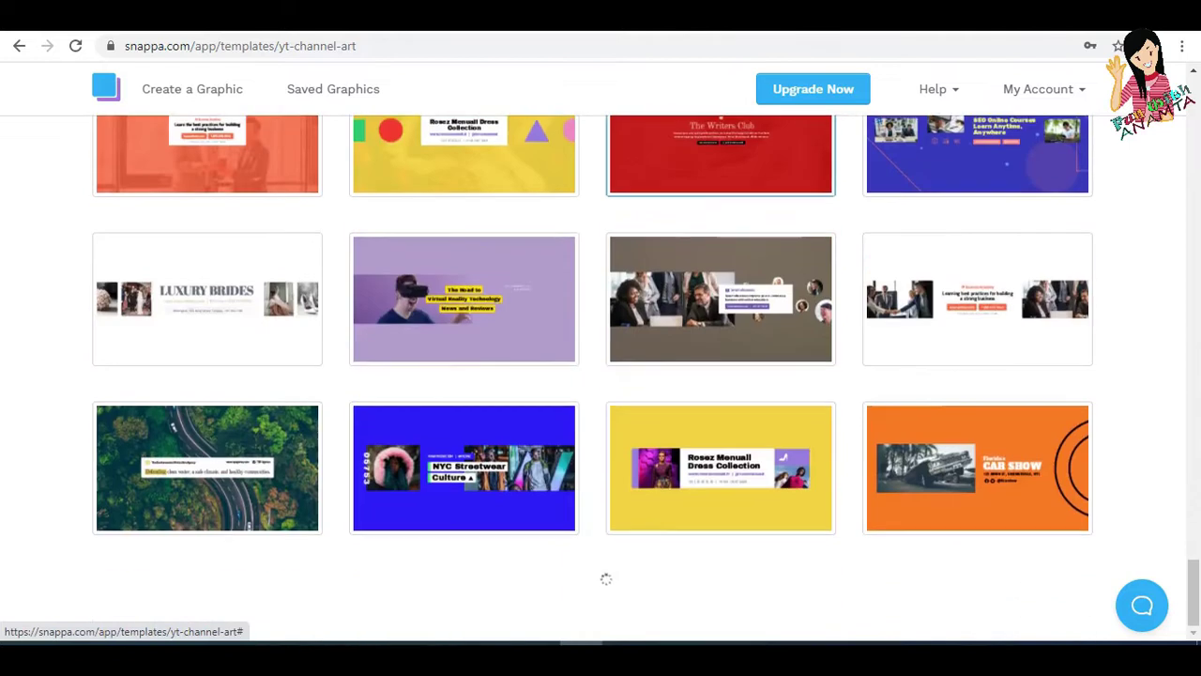
scroll(721, 375, "down", 3)
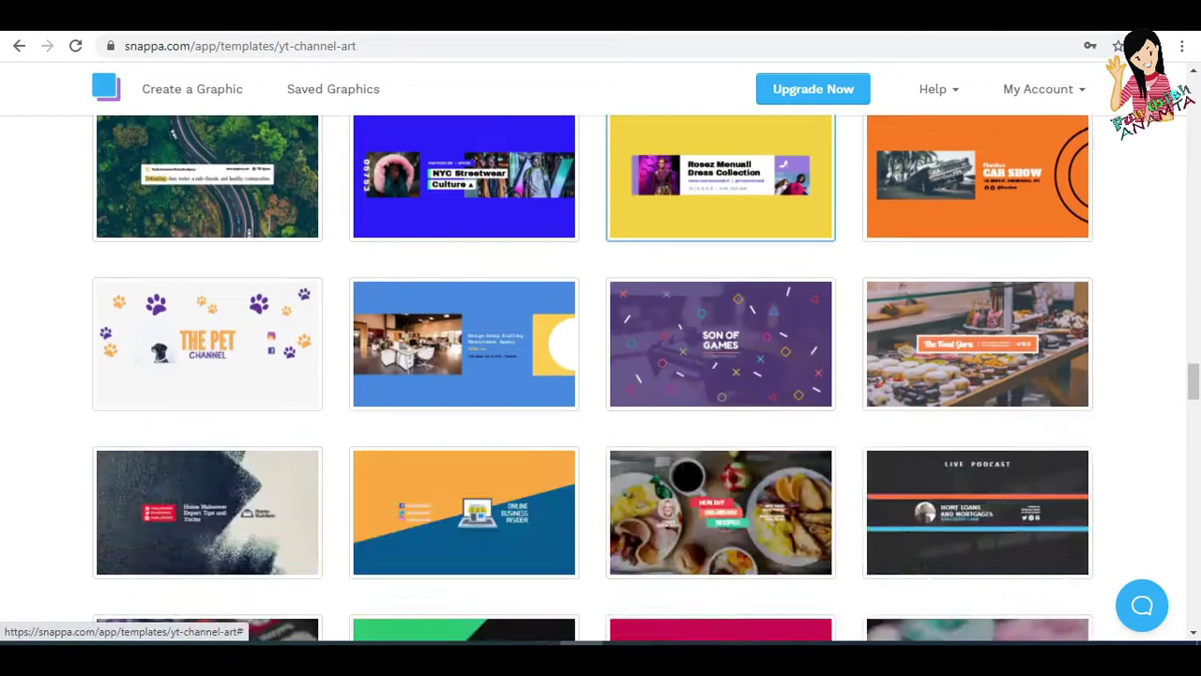
scroll(721, 234, "down", 10)
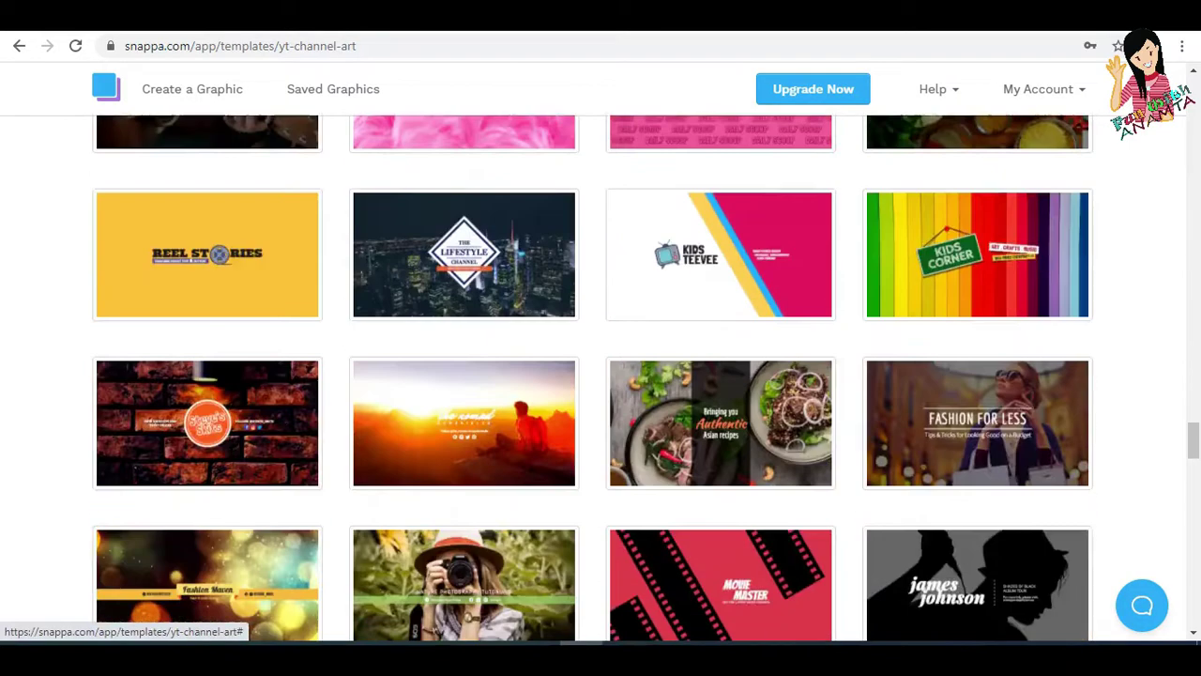
scroll(721, 376, "up", 1)
scroll(720, 375, "down", 6)
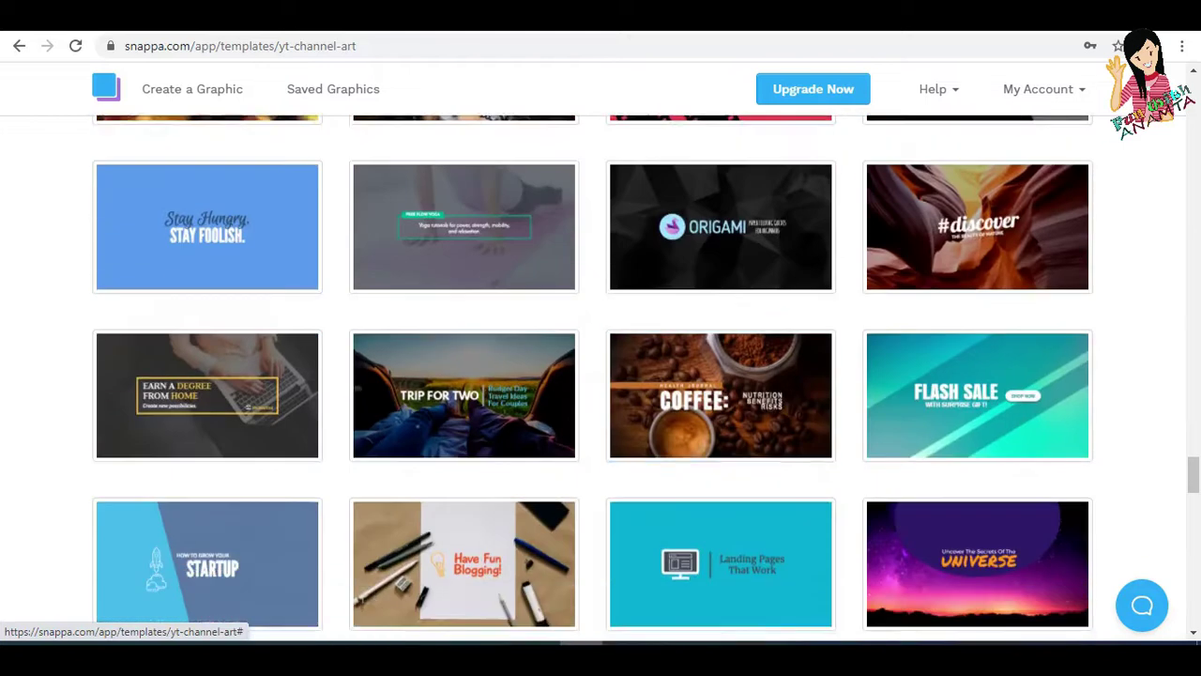
scroll(720, 281, "down", 5)
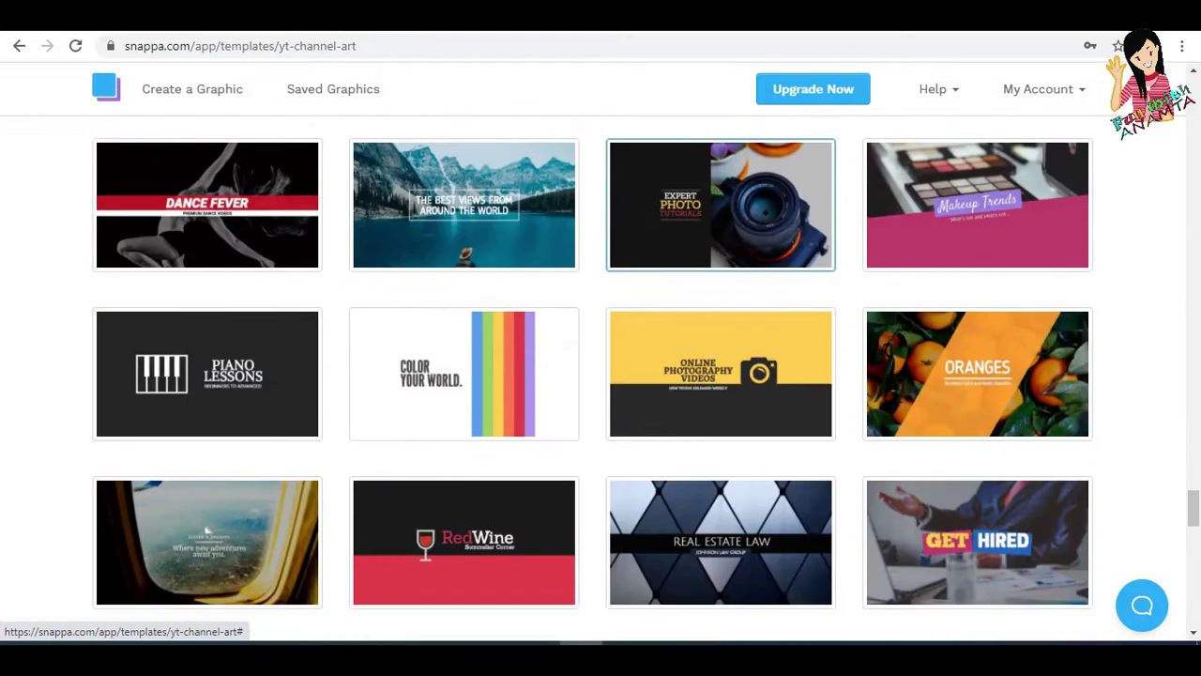
scroll(376, 366, "down", 4)
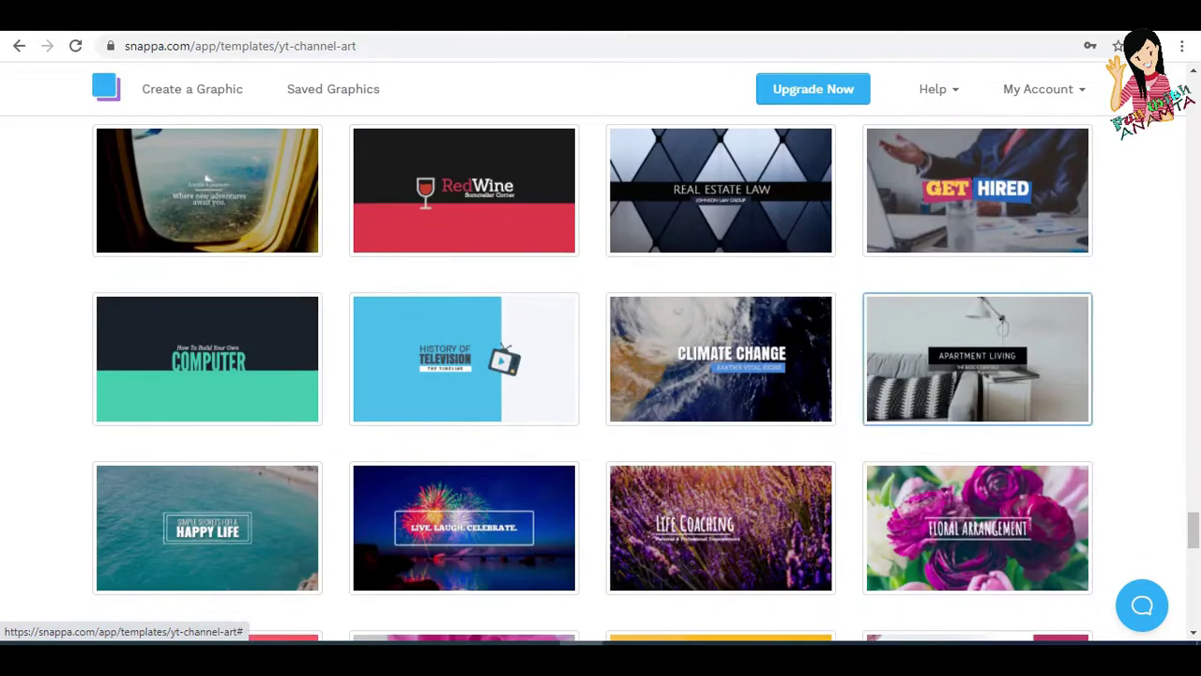
Open the yellow and black "Online Photography Videos" template with the camera graphic for editing.
scroll(977, 413, "up", 5)
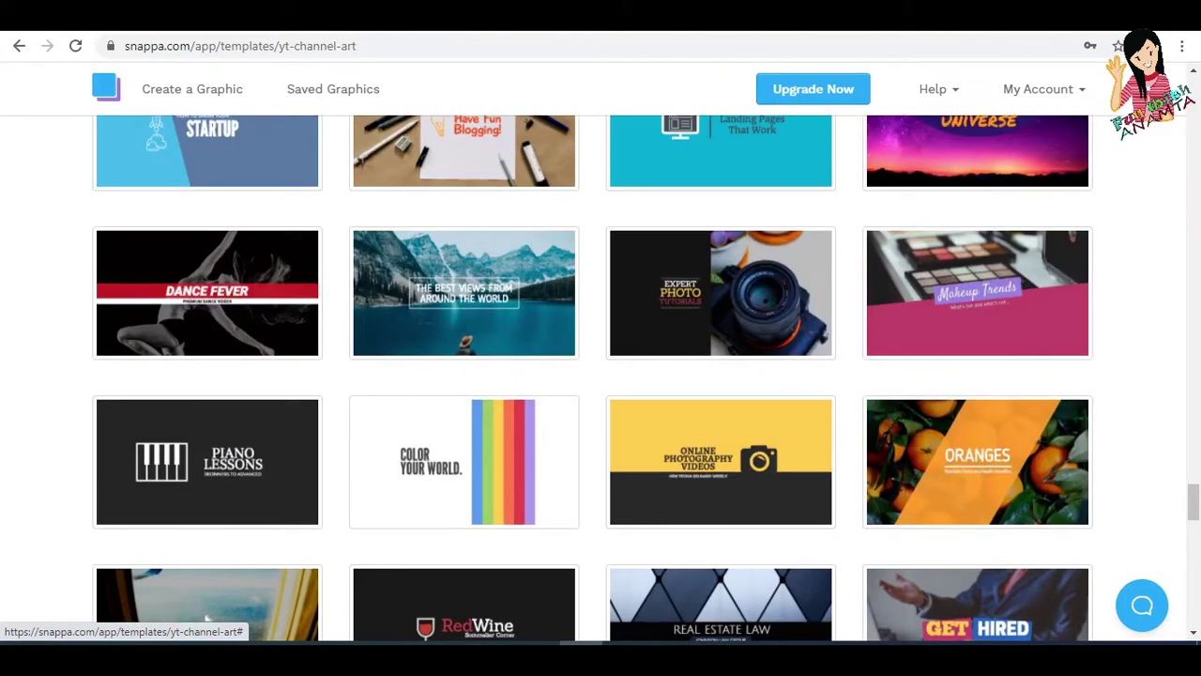
scroll(977, 460, "down", 1)
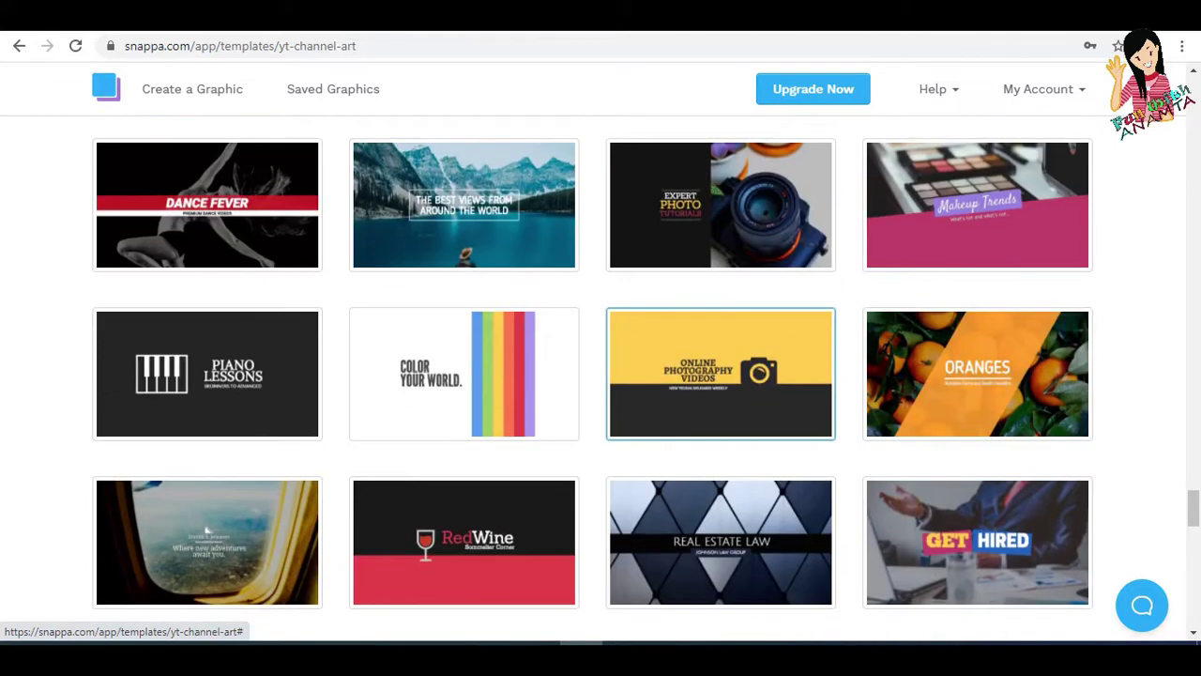
left_click(721, 373)
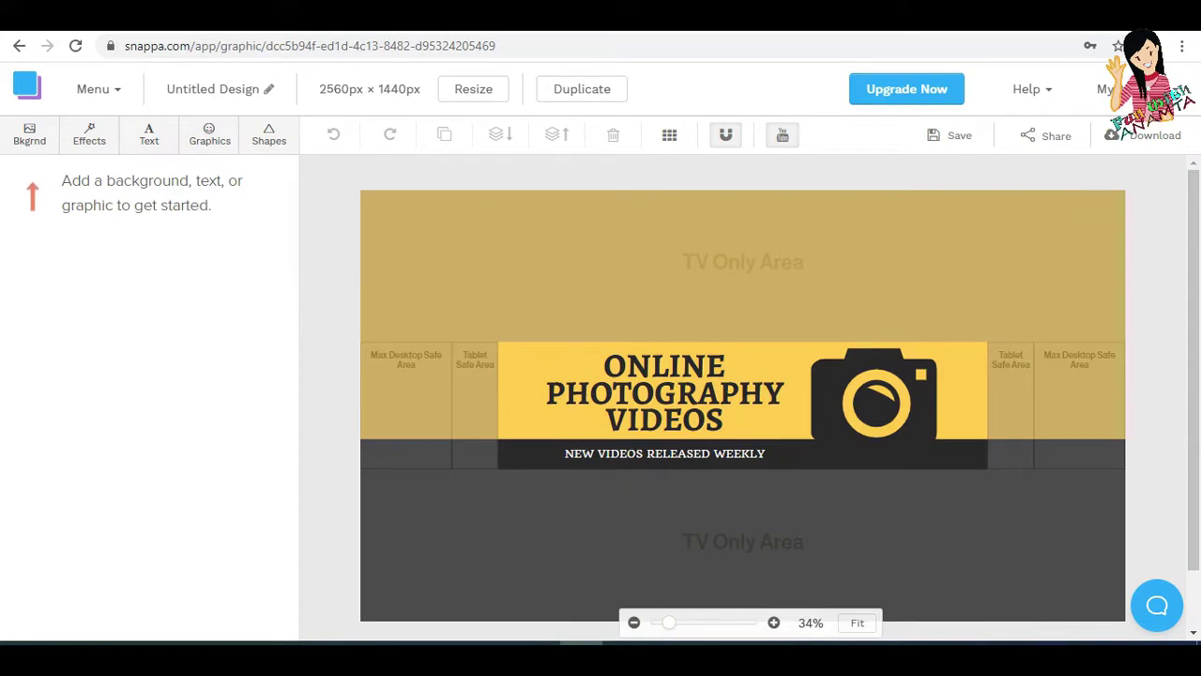
Try right alignment on the "ONLINE PHOTOGRAPHY VIDEOS" heading, ending with the text left-aligned.
left_click(664, 393)
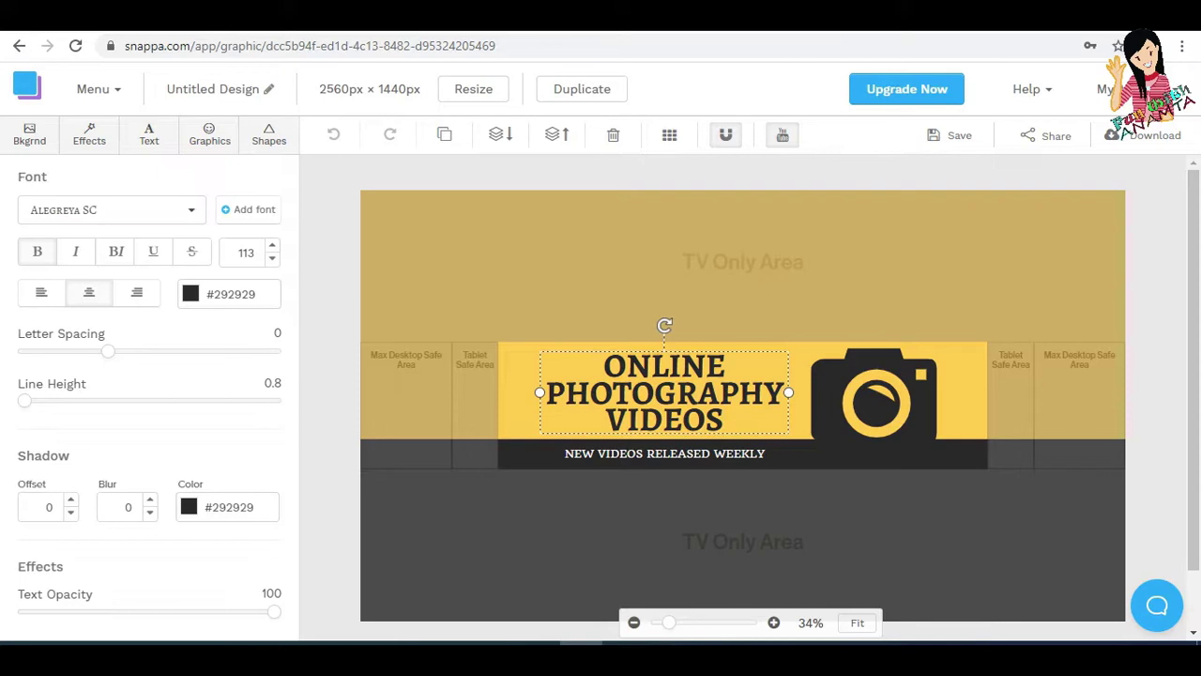
left_click(112, 210)
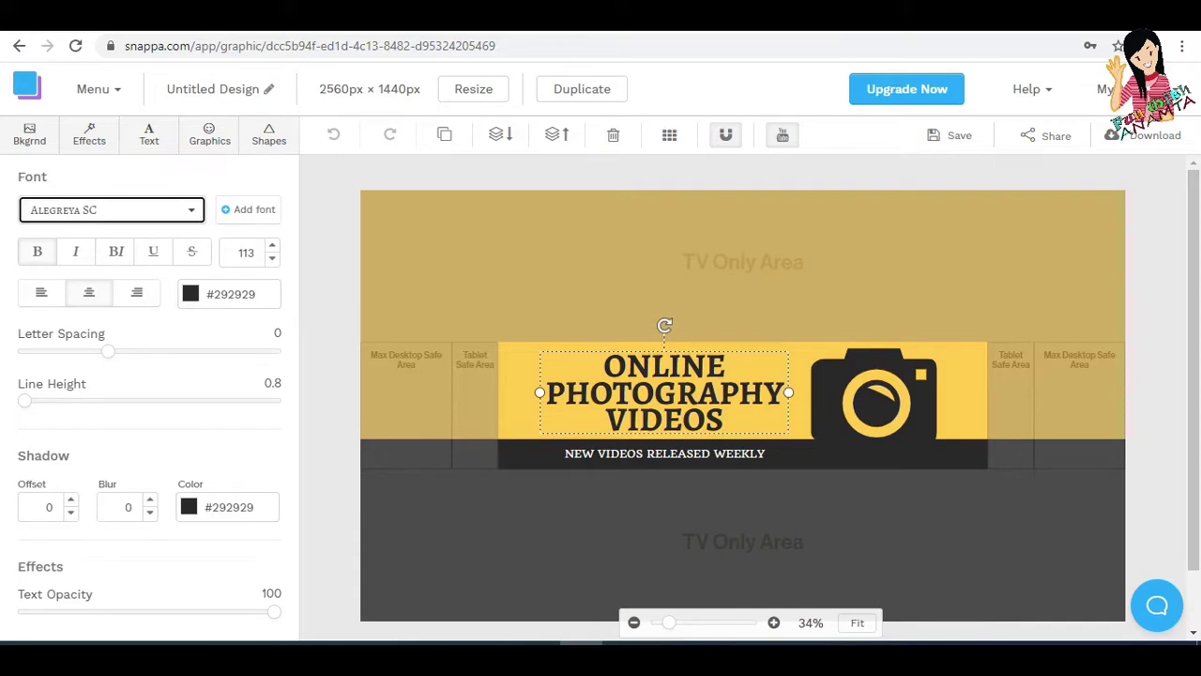
left_click(112, 210)
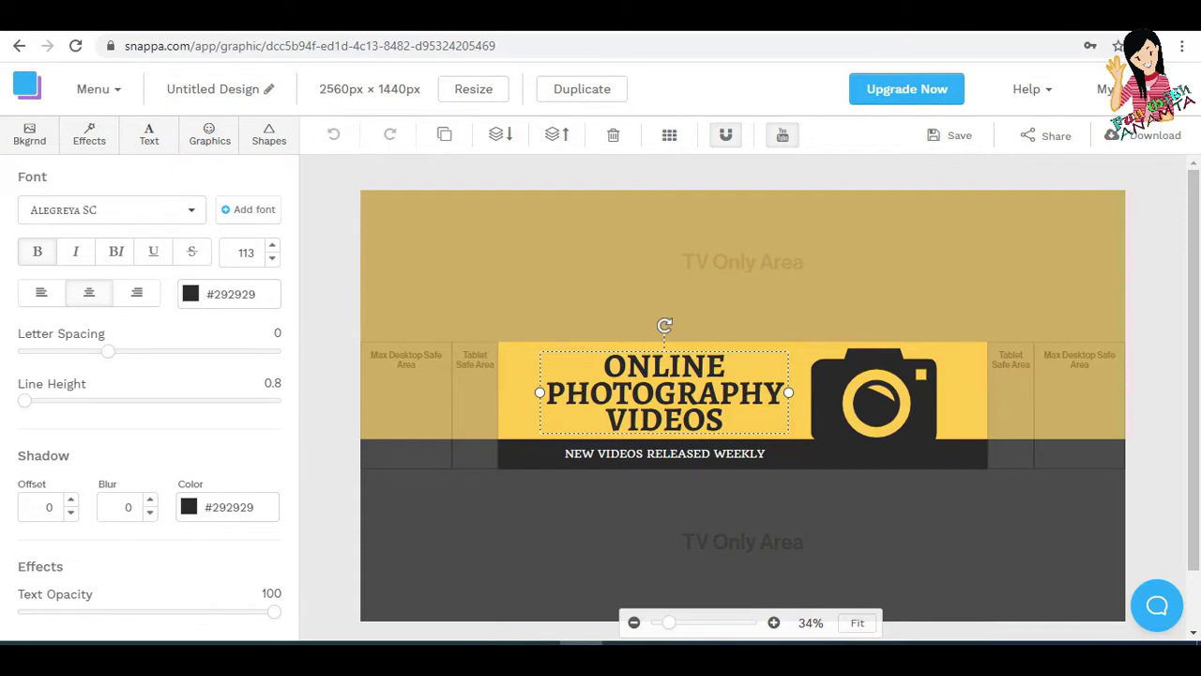
left_click(41, 292)
left_click(137, 292)
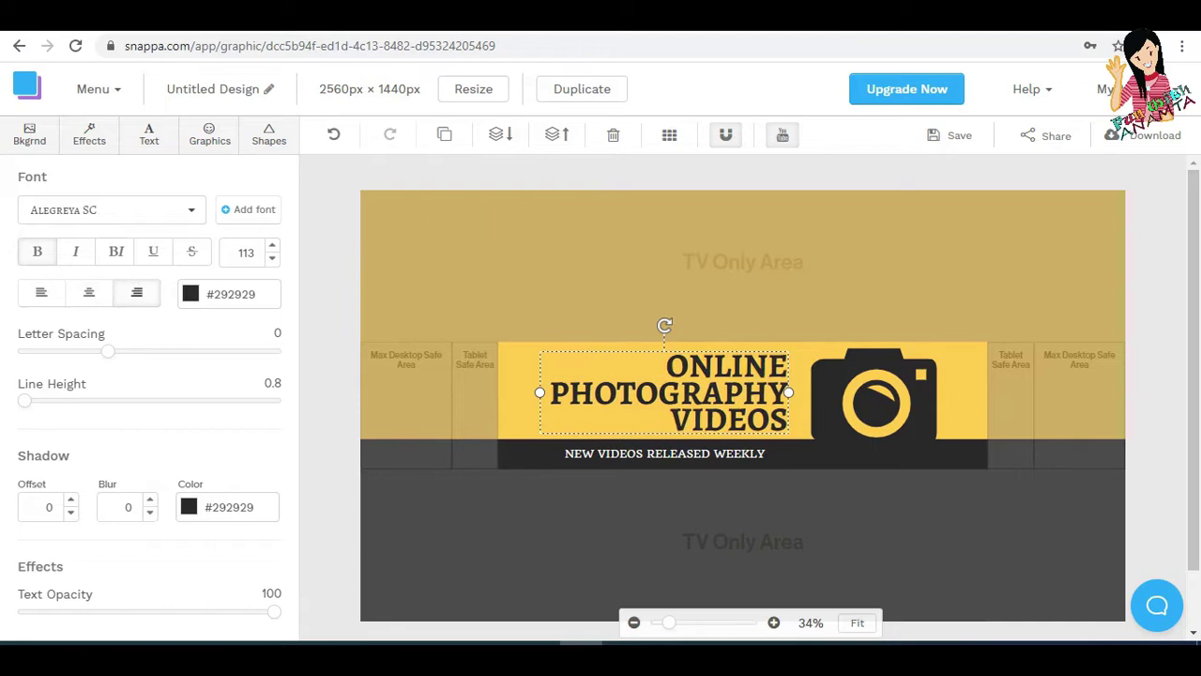
left_click(42, 292)
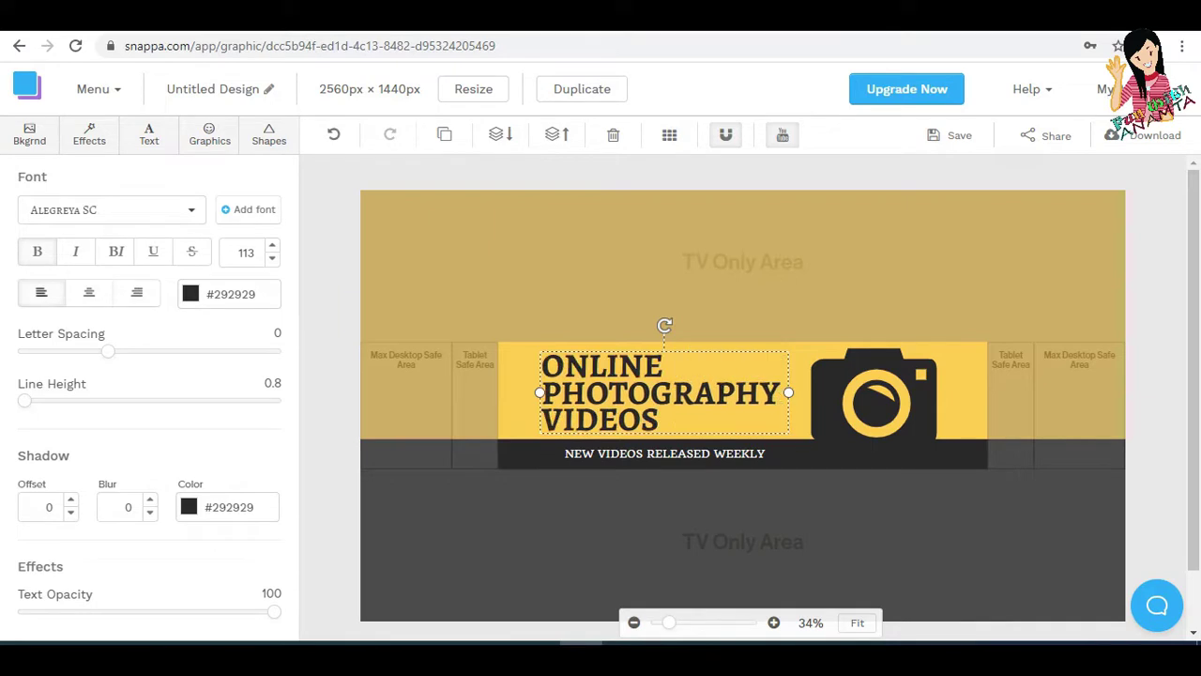
Try blue, green, yellow and purple on the heading text, ending with dark grey #434a54.
left_click(230, 293)
left_click(279, 411)
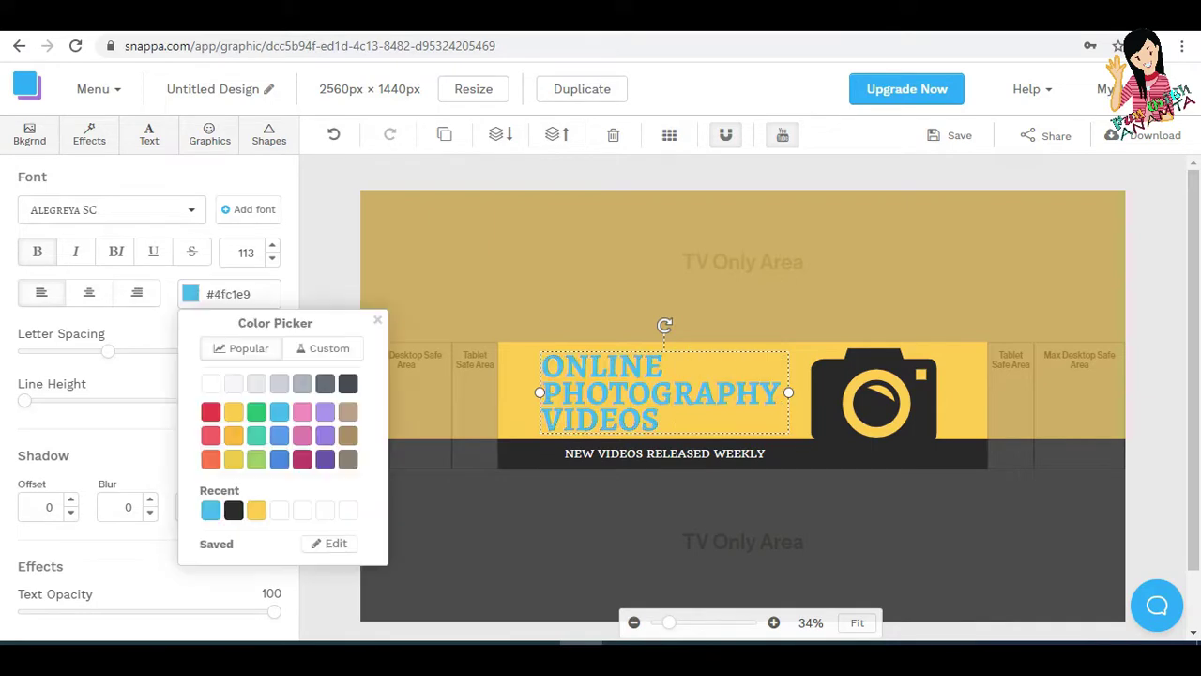
left_click(256, 411)
left_click(233, 411)
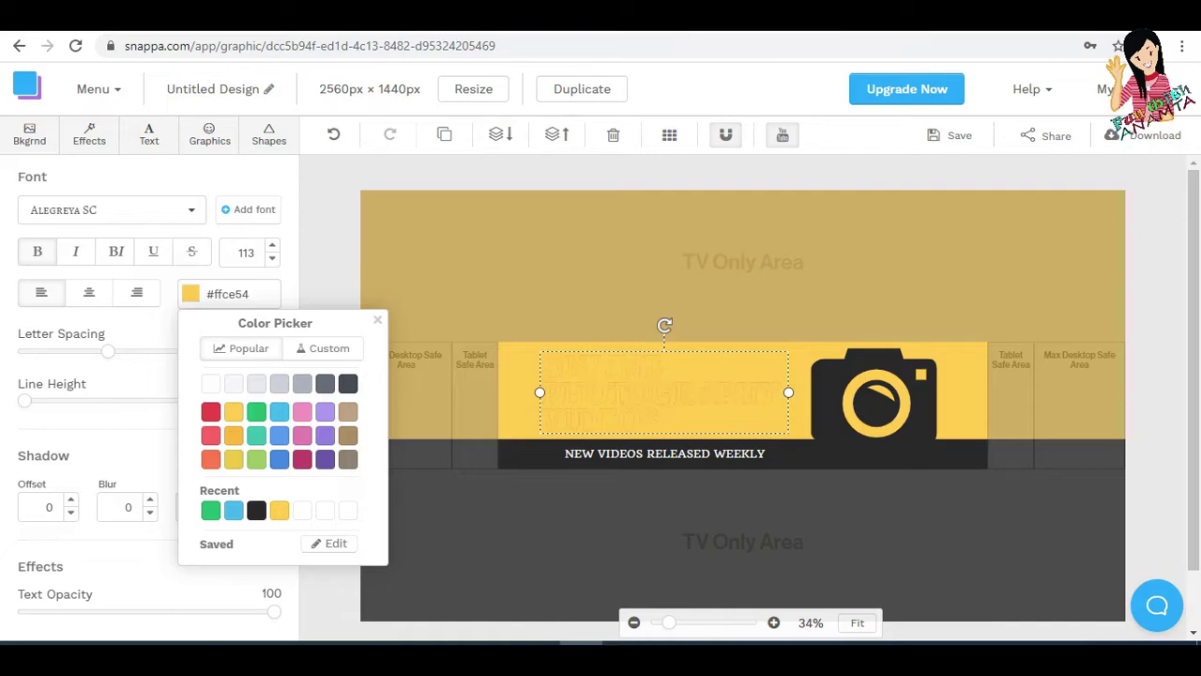
left_click(324, 412)
left_click(325, 436)
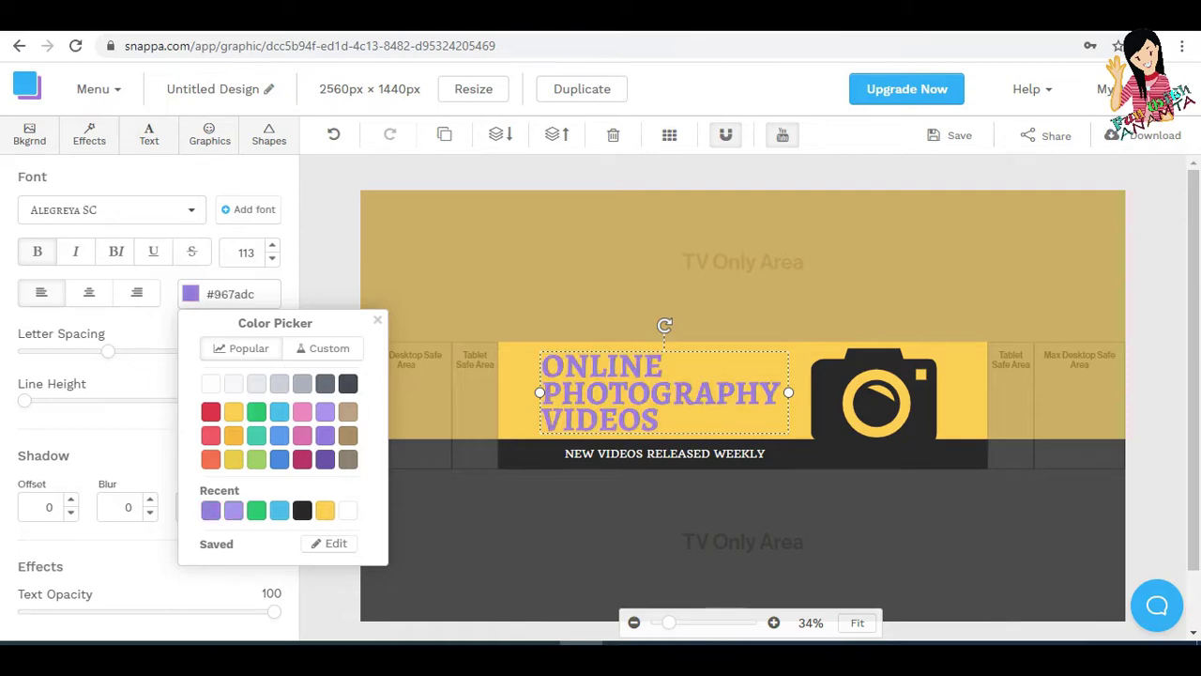
left_click(347, 383)
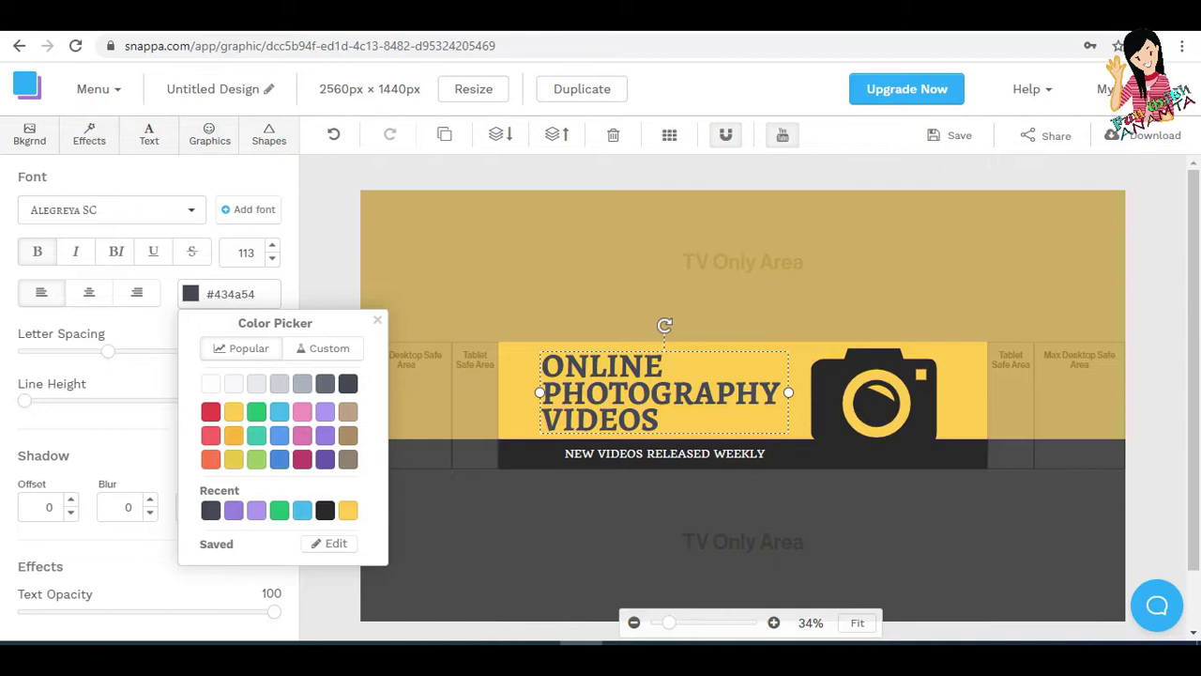
Set the letter spacing of the "ONLINE PHOTOGRAPHY VIDEOS" heading to 2.
key("Escape")
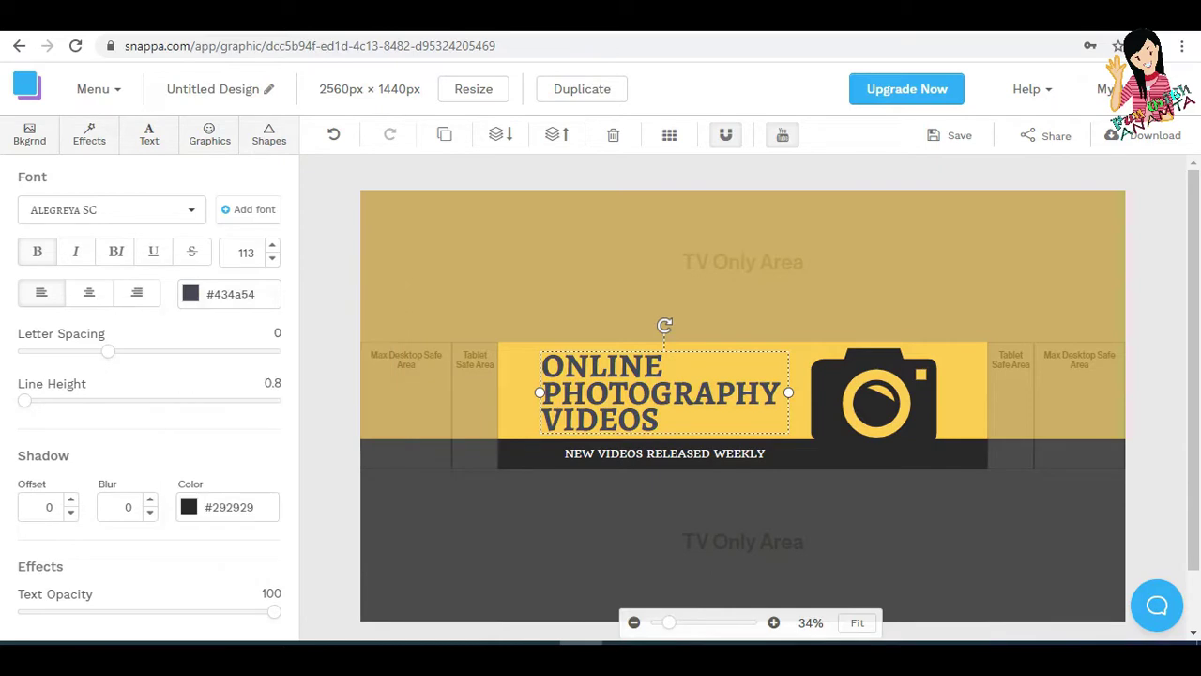
mouse_move(108, 351)
left_mouse_down()
mouse_move(83, 351)
mouse_move(148, 351)
mouse_move(125, 351)
left_mouse_up()
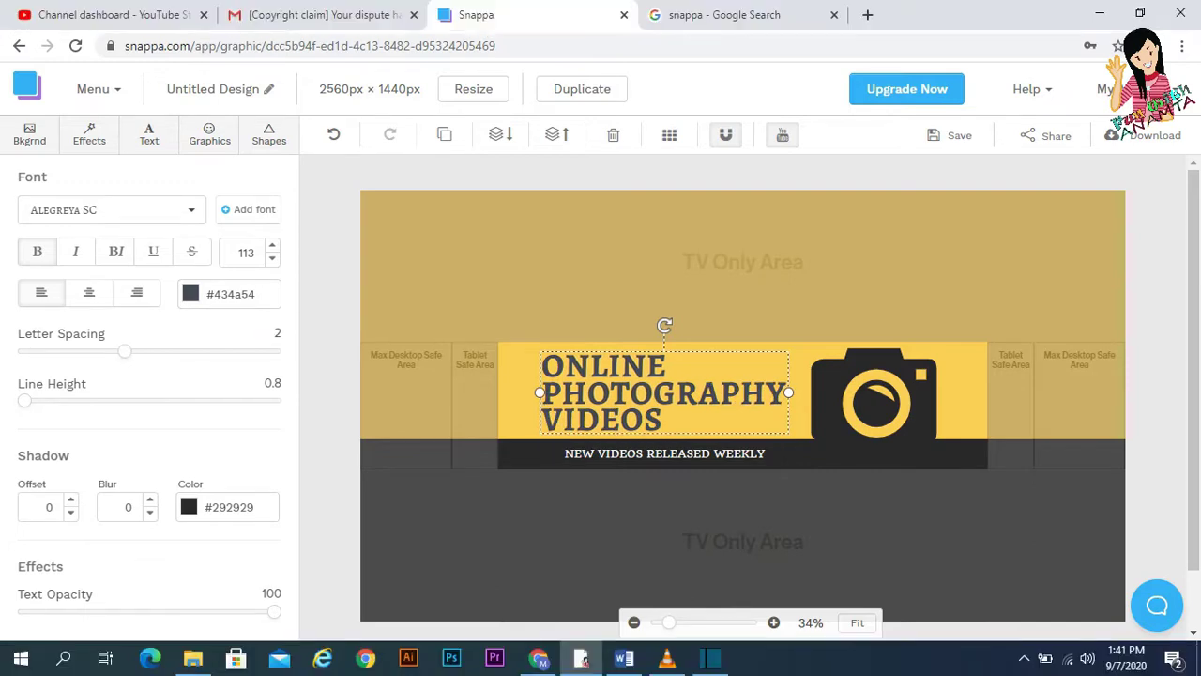
Replace the "ONLINE PHOTOGRAPHY VIDEOS" heading text with "LIFE IS BEAUTIFUL".
key("ctrl+a")
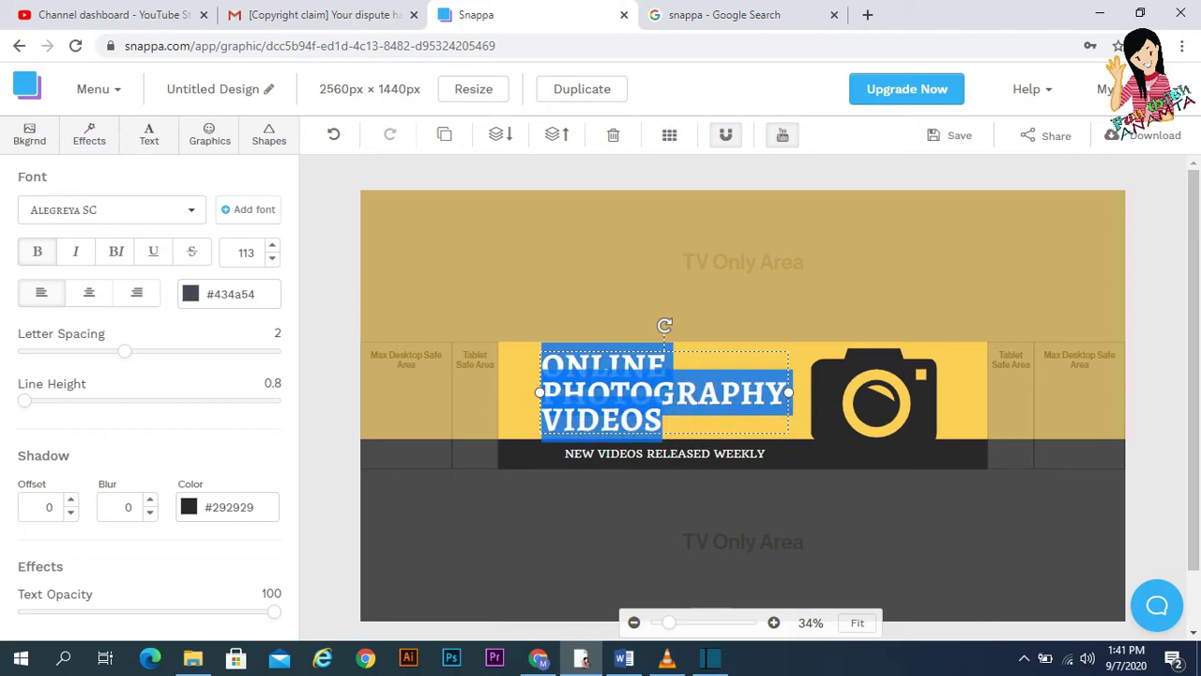
key("Escape")
left_click_drag(541, 364, 653, 392)
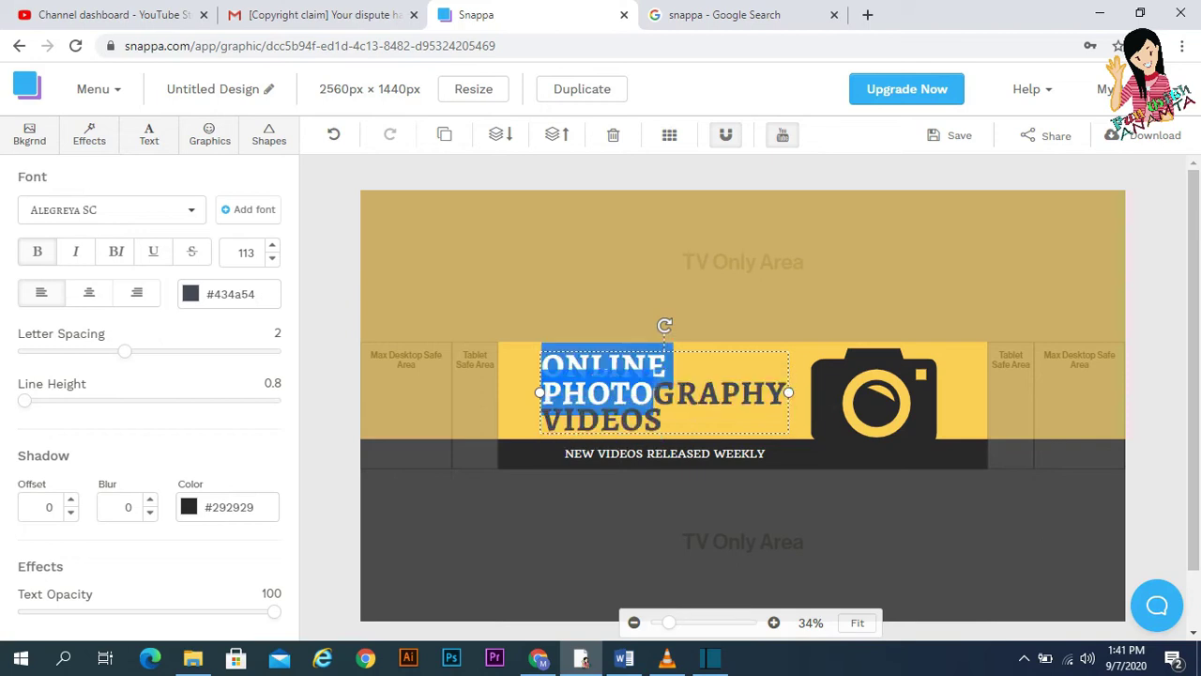
key("Escape")
left_click_drag(565, 366, 675, 393)
left_click(676, 392)
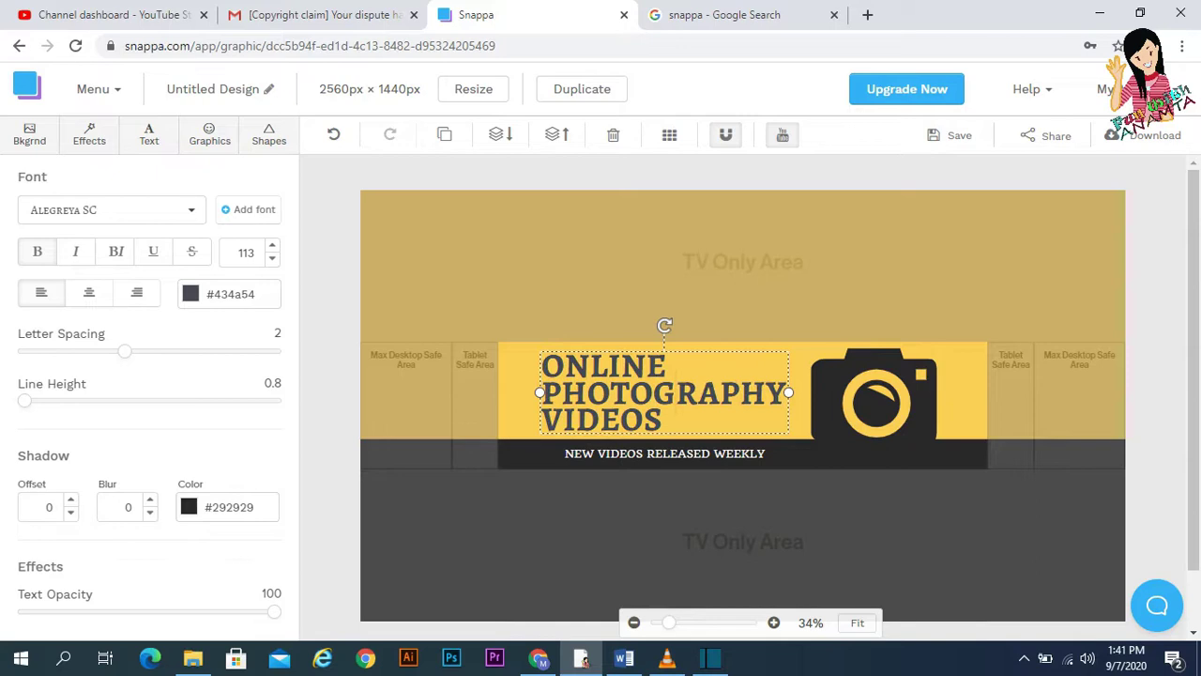
left_click_drag(542, 366, 663, 420)
key("BackSpace")
type("LIFE IS")
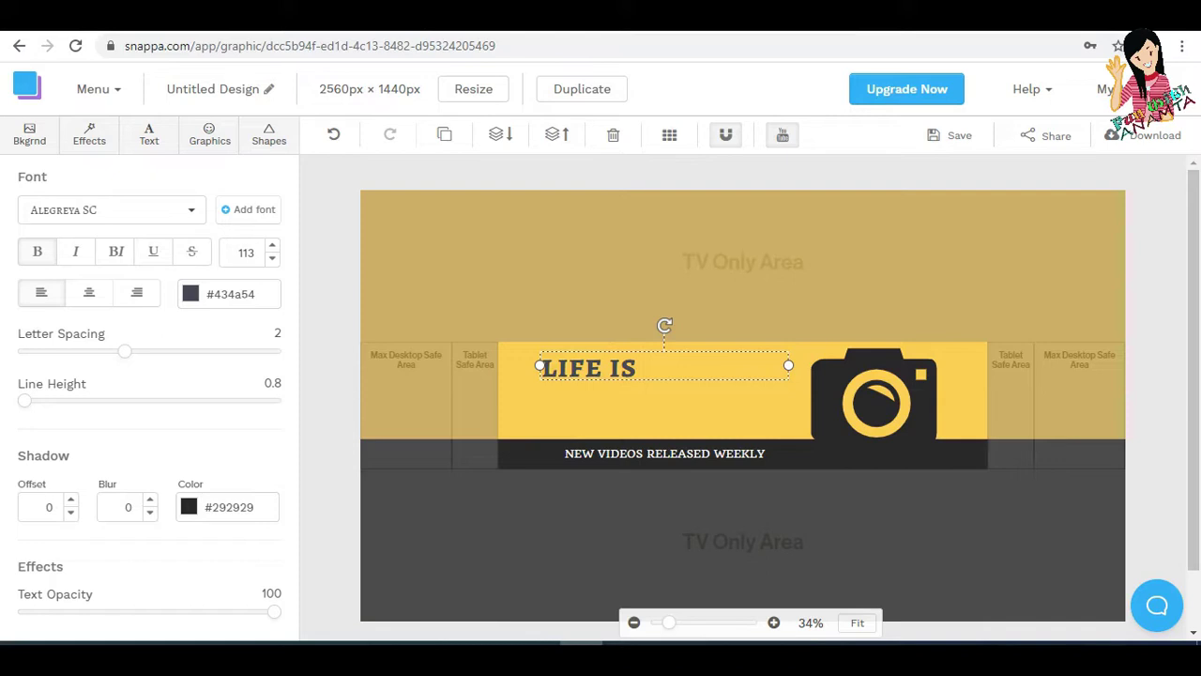
type(" BEAUT")
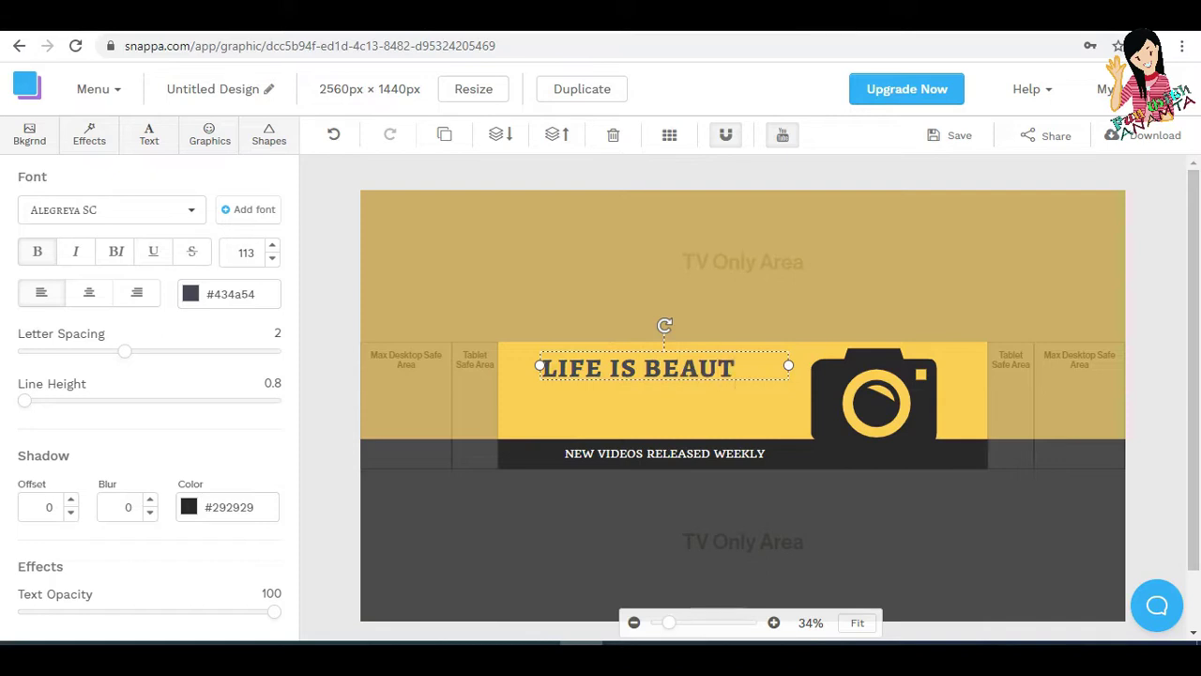
type("IFUL")
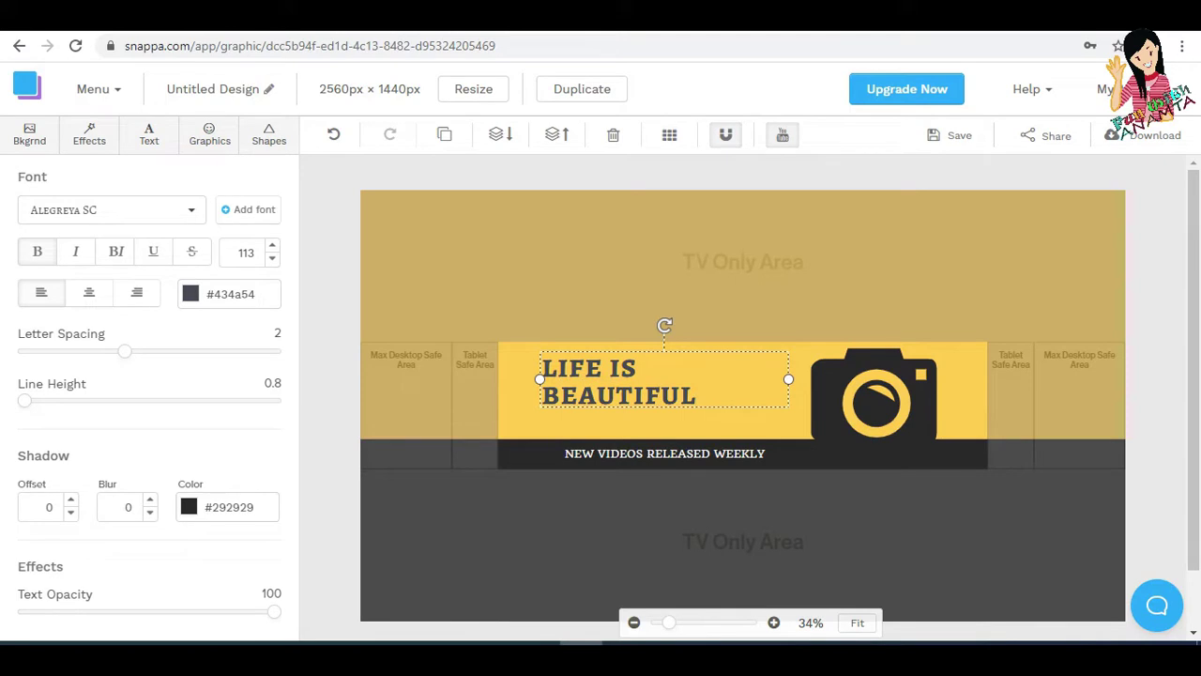
Widen the heading's text box so "LIFE IS BEAUTIFUL" fits on one line, and nudge it into place beside the camera.
left_click(741, 507)
left_click(631, 394)
left_click_drag(540, 379, 499, 393)
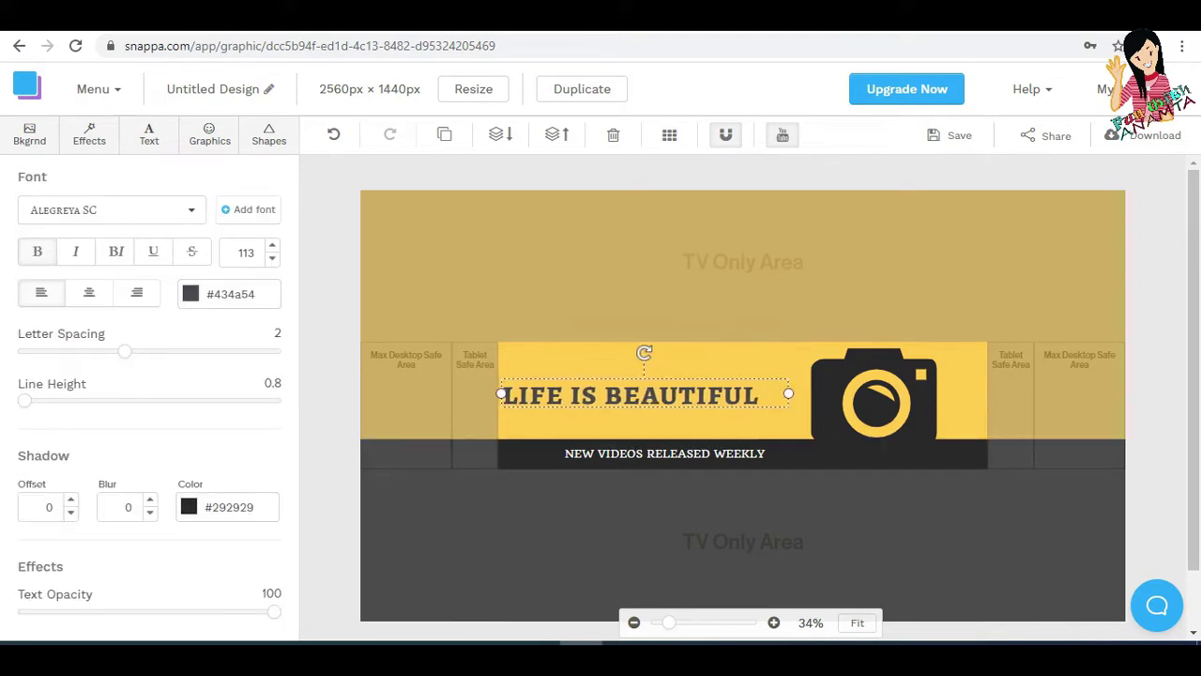
left_click_drag(795, 393, 807, 393)
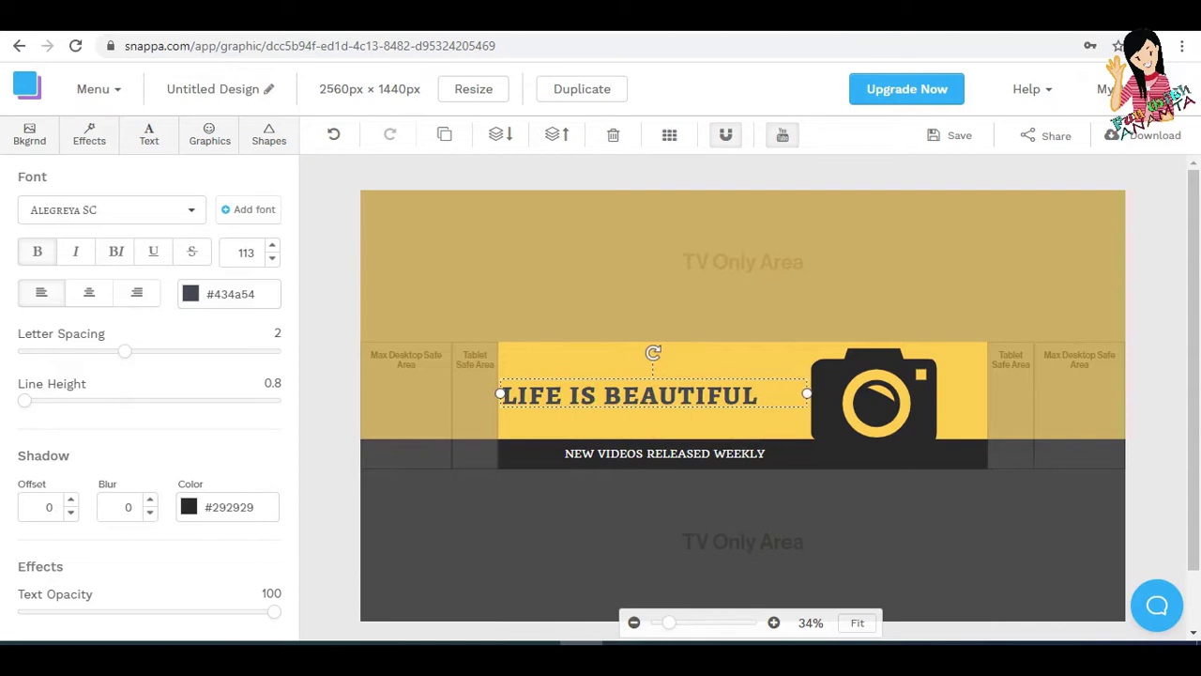
left_click(732, 305)
mouse_move(631, 395)
left_mouse_down()
mouse_move(624, 364)
mouse_move(832, 377)
mouse_move(628, 413)
mouse_move(642, 391)
left_mouse_up()
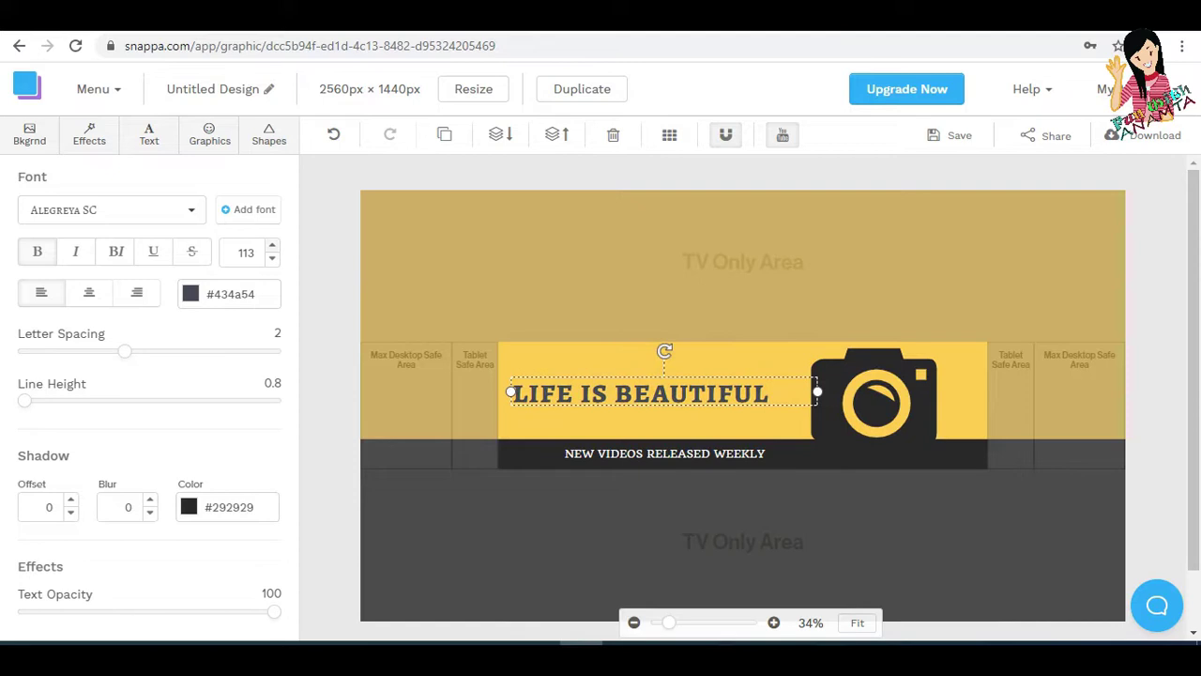
Increase the heading's font size to 130 and extend its text box to the left edge of the bright yellow area.
left_click(272, 246)
triple_click(272, 246)
left_click(272, 246)
triple_click(273, 245)
triple_click(273, 246)
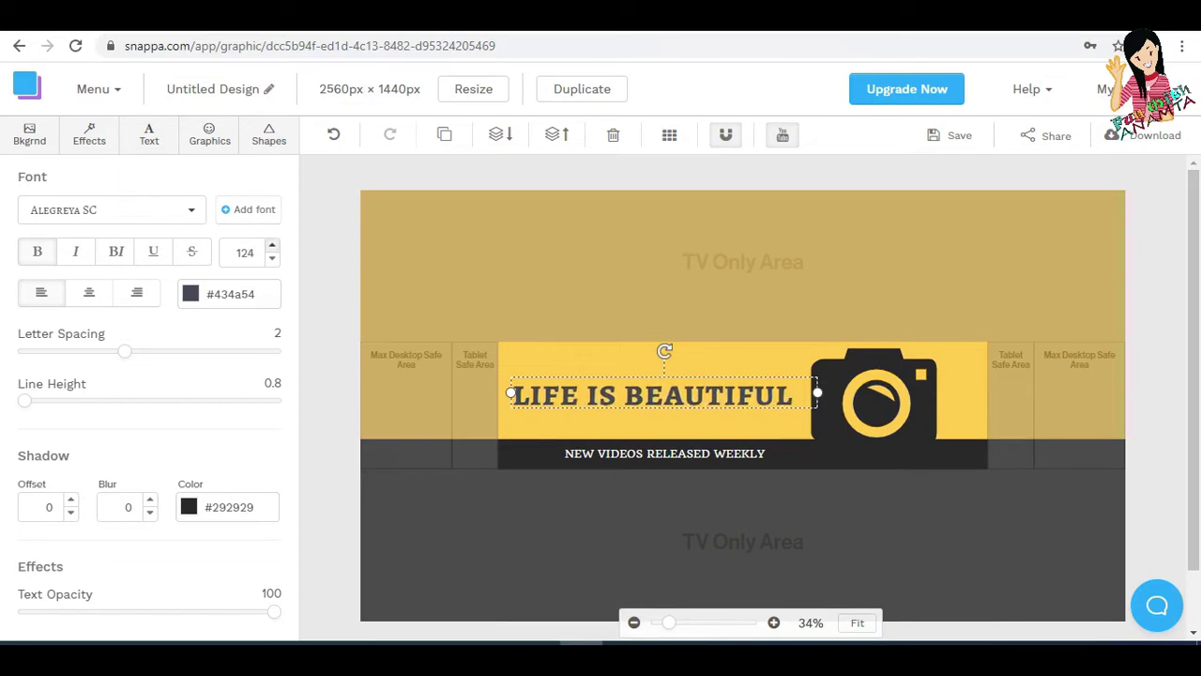
triple_click(272, 246)
triple_click(272, 246)
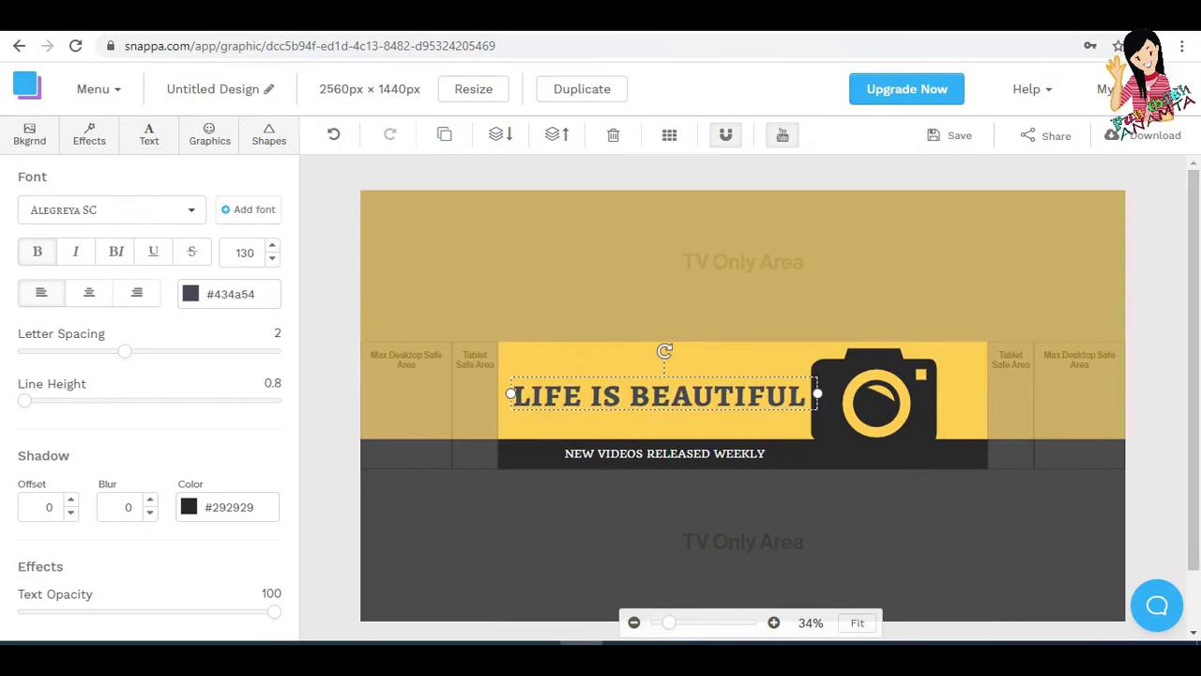
left_click_drag(511, 393, 499, 393)
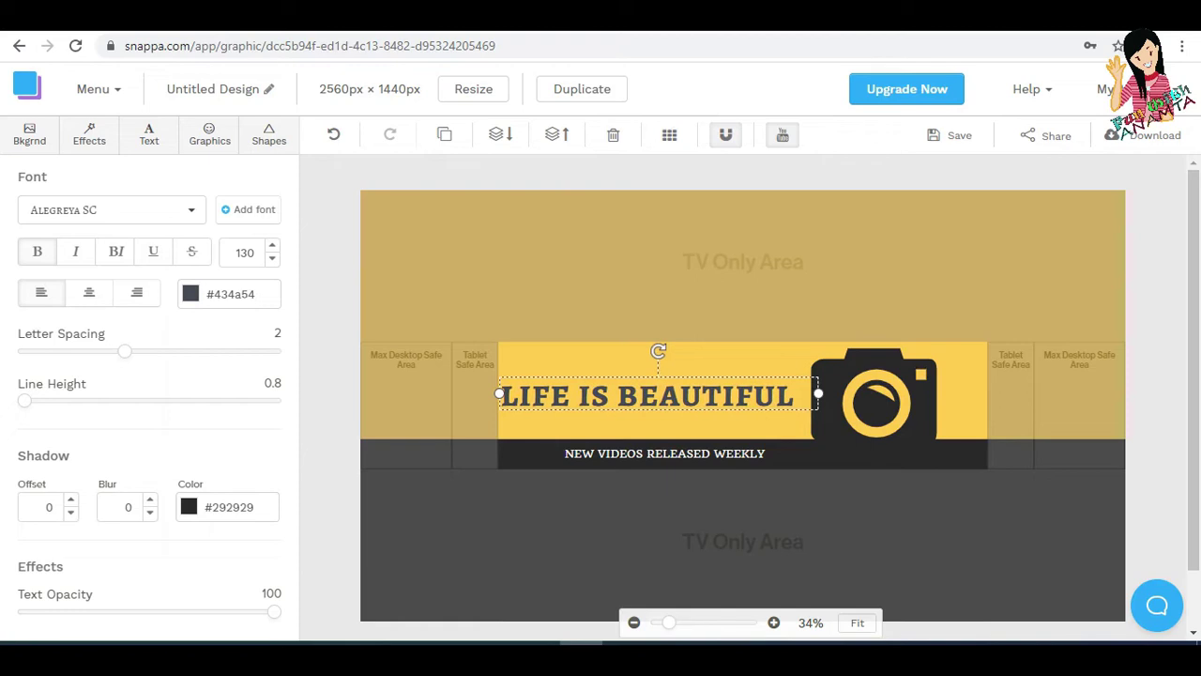
Try dark purple #6a50a7 on the heading, settle on light purple #967adc, and nudge the heading slightly.
left_click(191, 294)
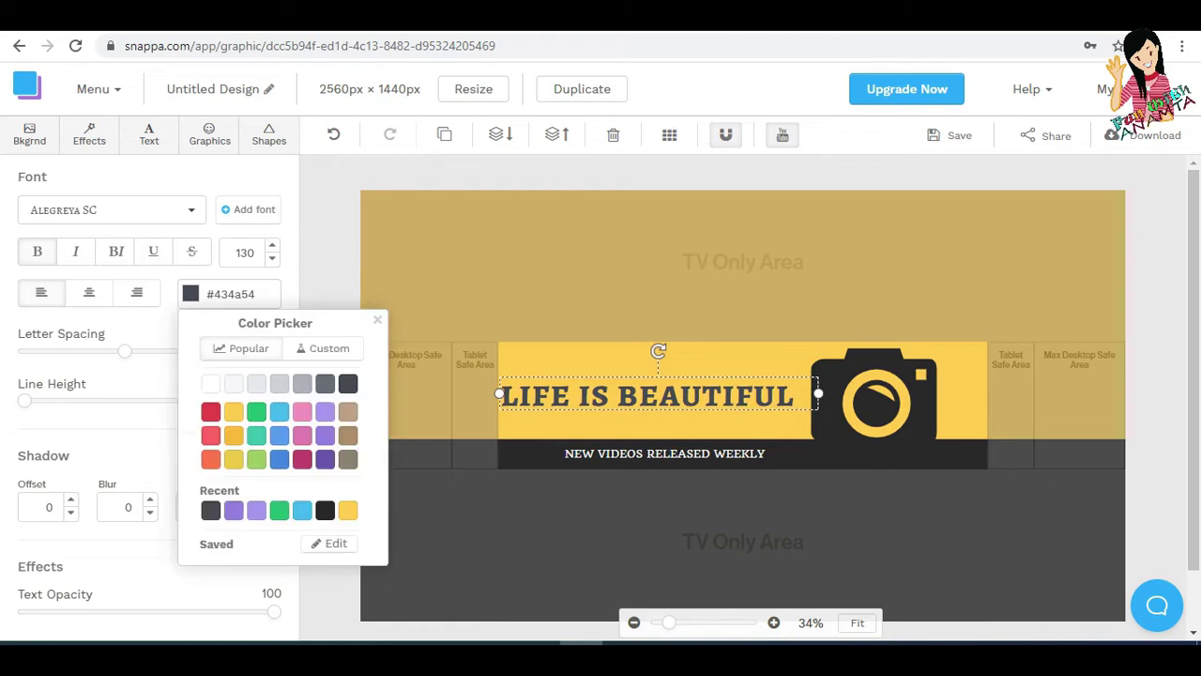
left_click(324, 458)
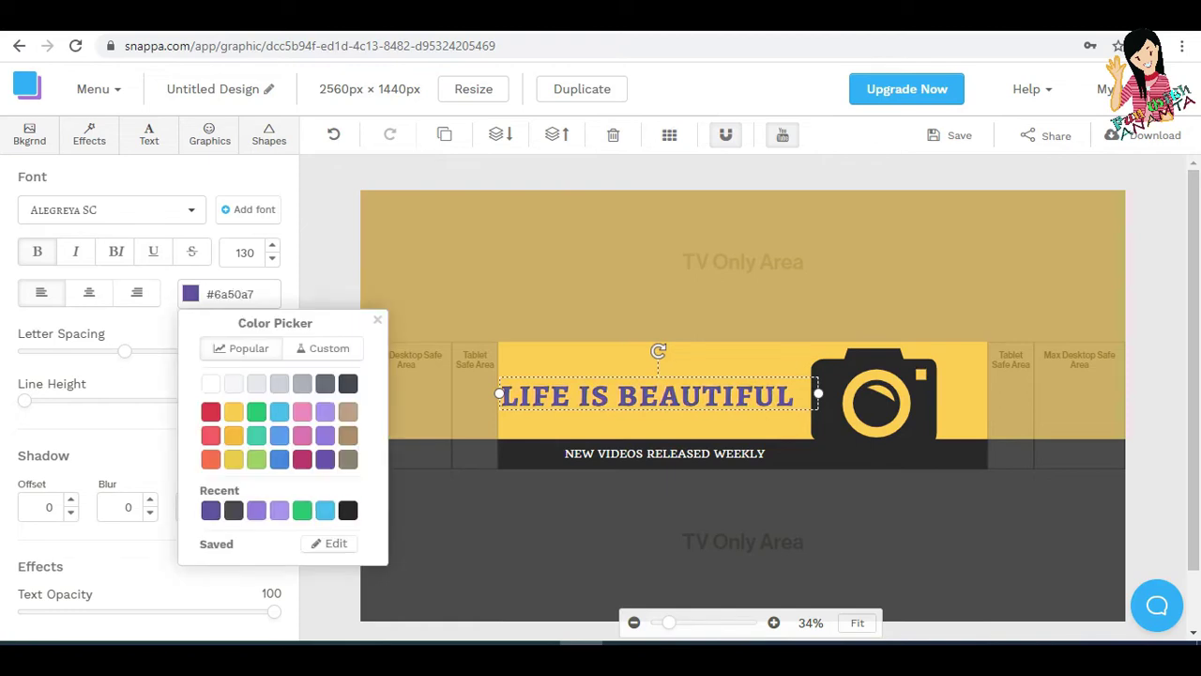
left_click(325, 435)
left_click_drag(659, 396, 662, 398)
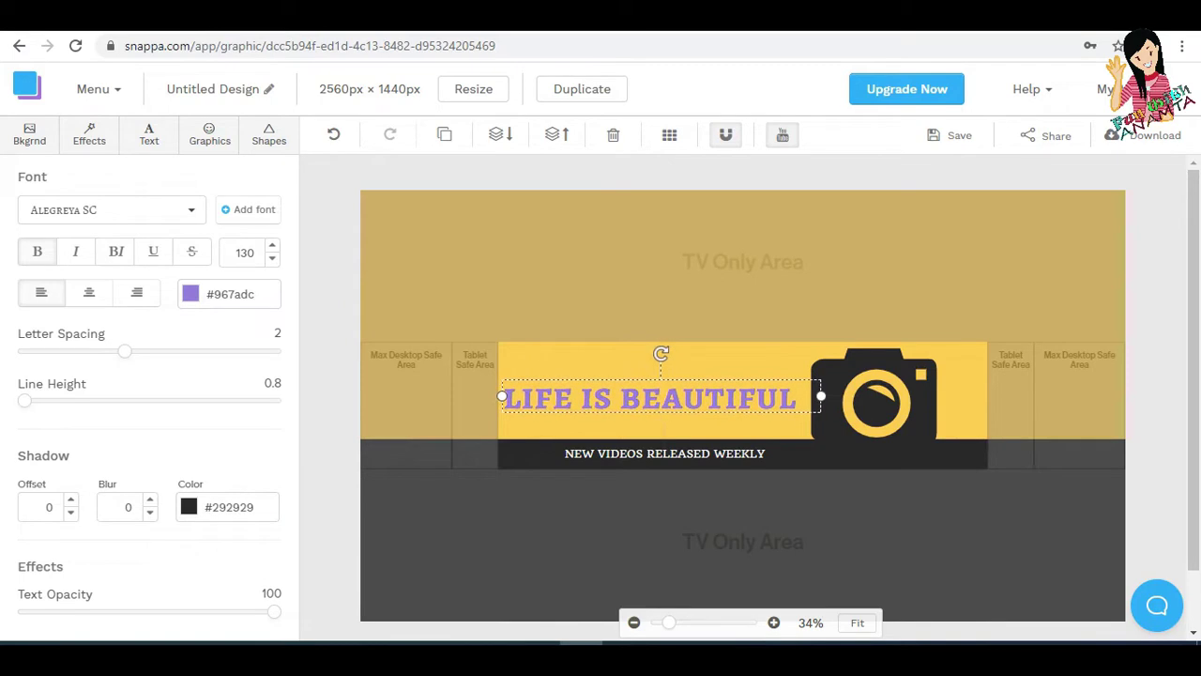
Move the camera graphic up into the upper TV Only Area and shift the heading toward the middle of the yellow band.
left_click(873, 394)
left_click_drag(873, 394, 920, 271)
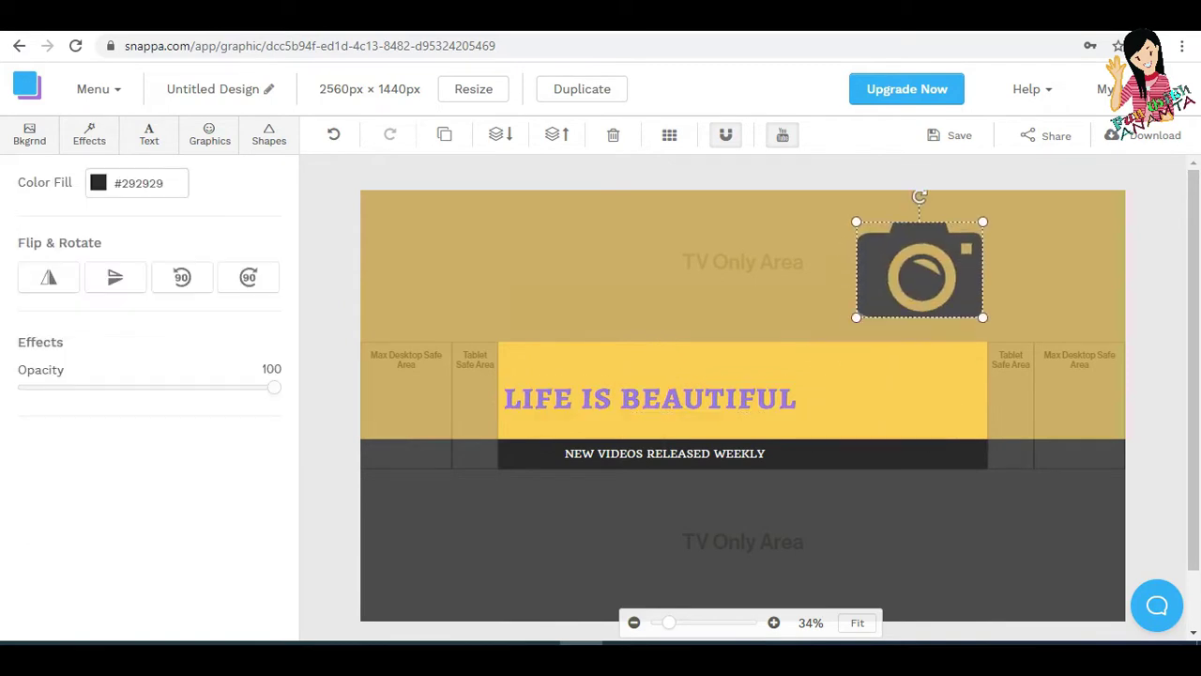
left_click(650, 398)
left_click_drag(649, 398, 720, 396)
Increase the "LIFE IS BEAUTIFUL" heading's font size to 161.
left_click(272, 246)
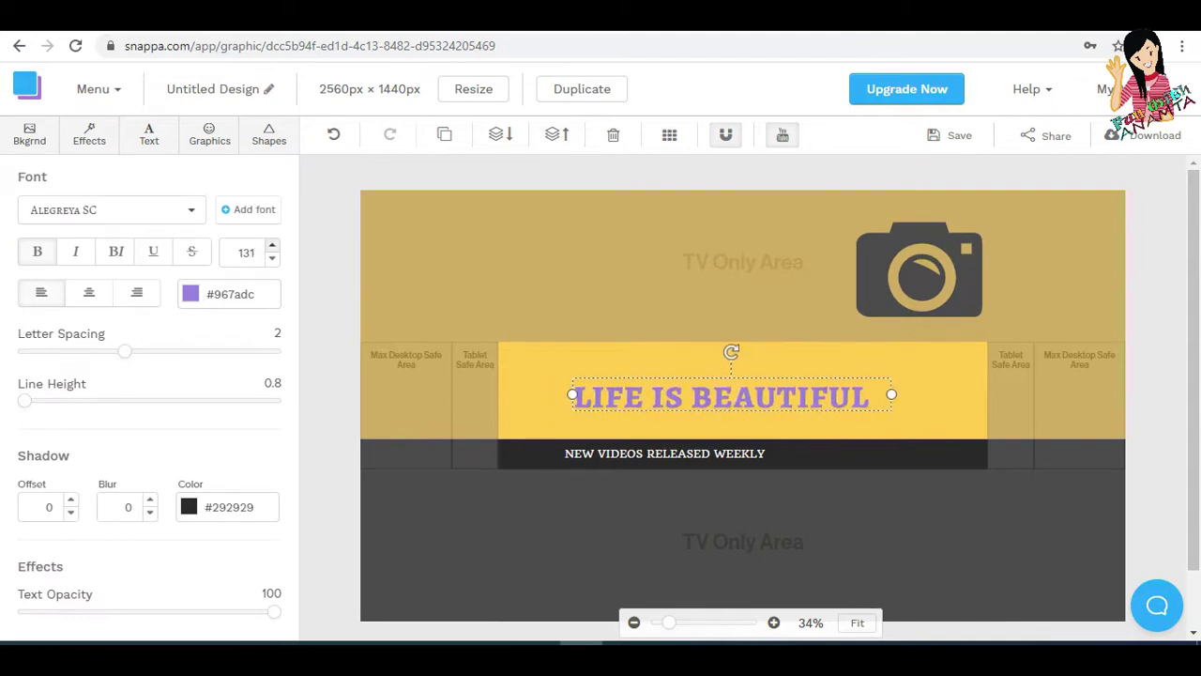
left_click(272, 246)
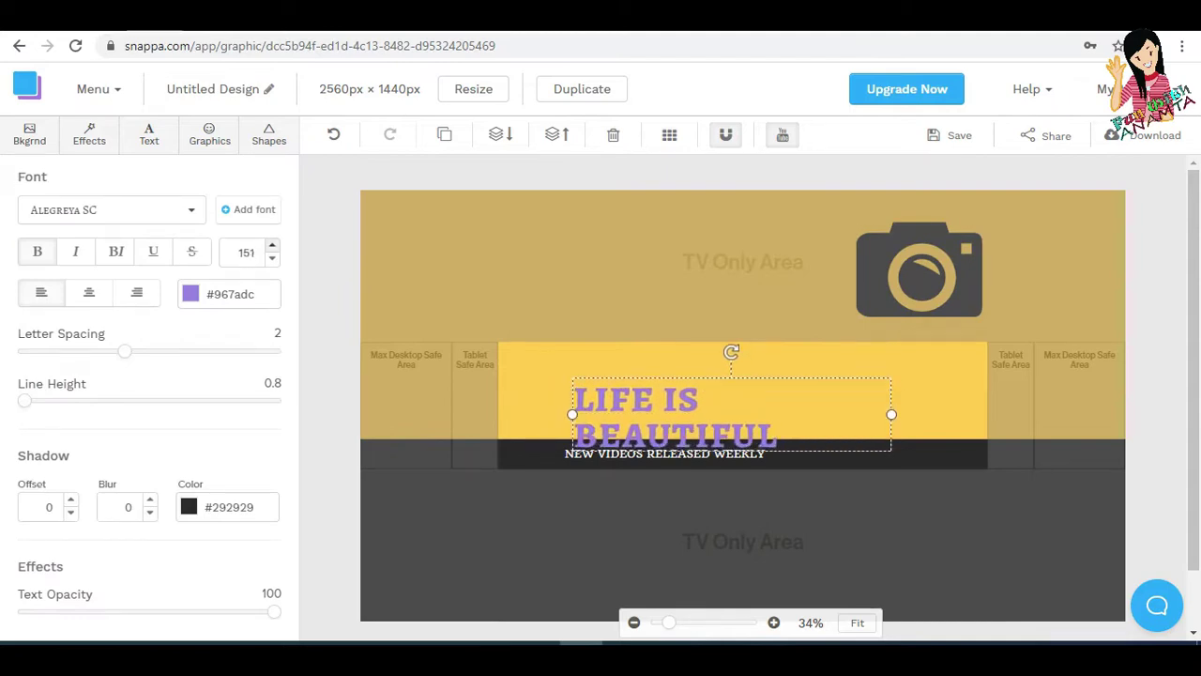
left_click(273, 246)
left_click(272, 246)
left_click(272, 246)
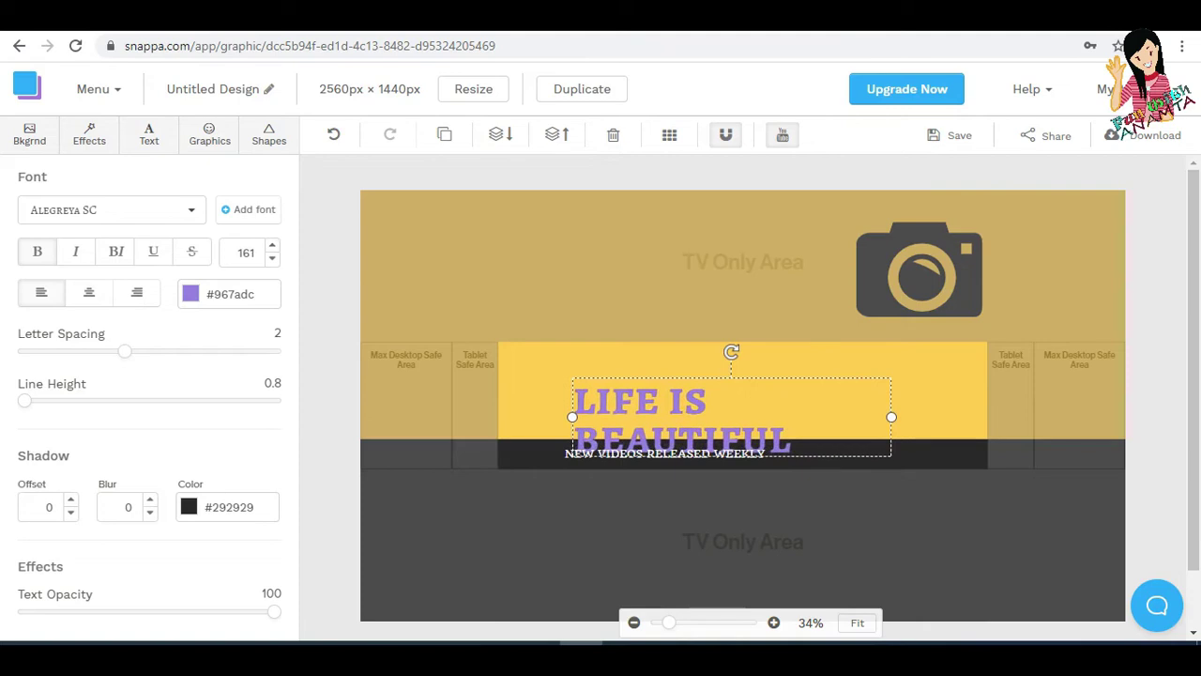
Stretch the heading's text box across the full bright yellow area and move it up clear of the tagline.
left_click_drag(573, 417, 497, 433)
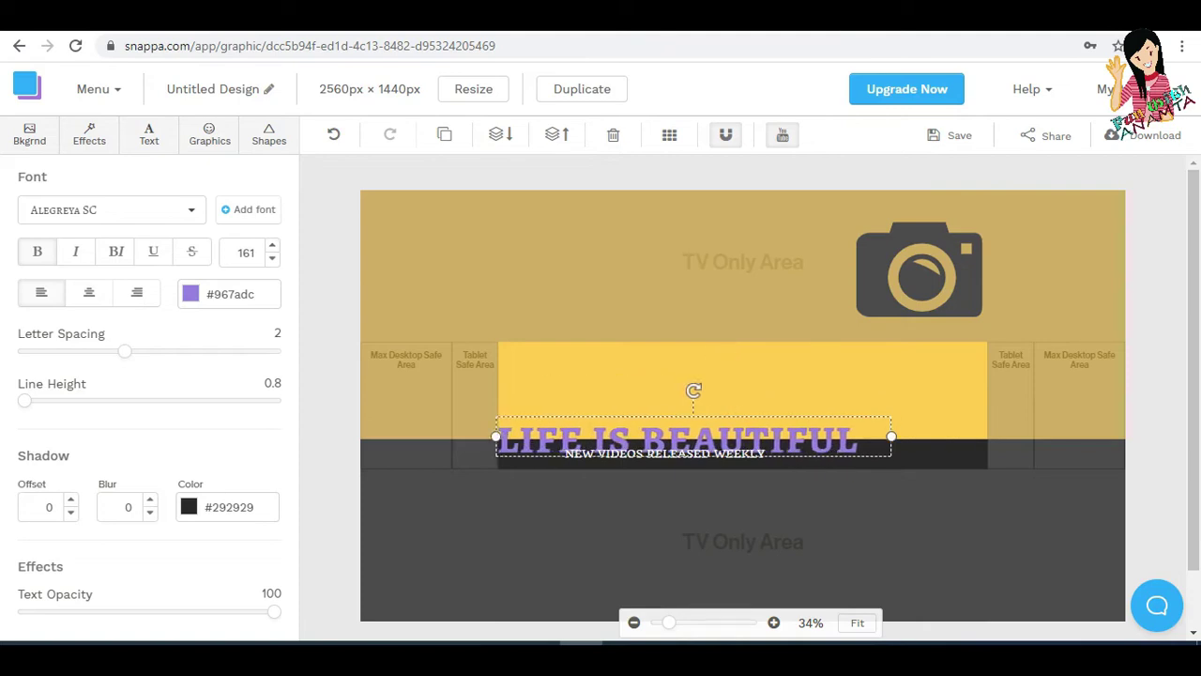
left_click_drag(891, 436, 989, 436)
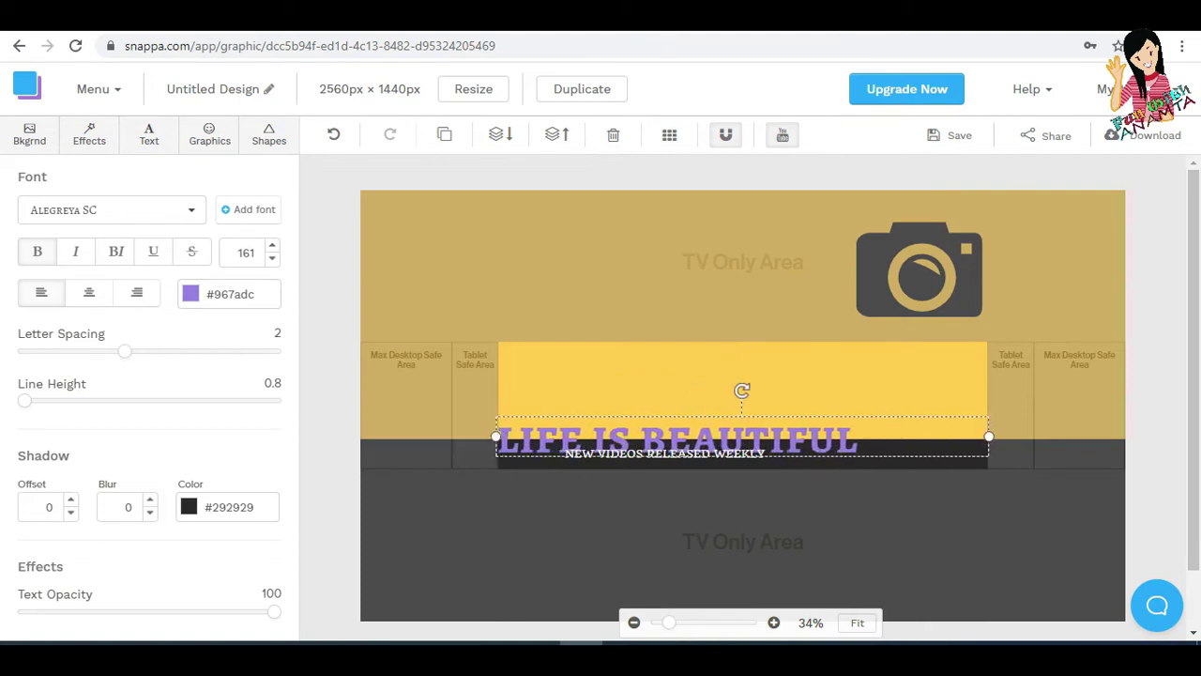
left_click_drag(676, 439, 676, 401)
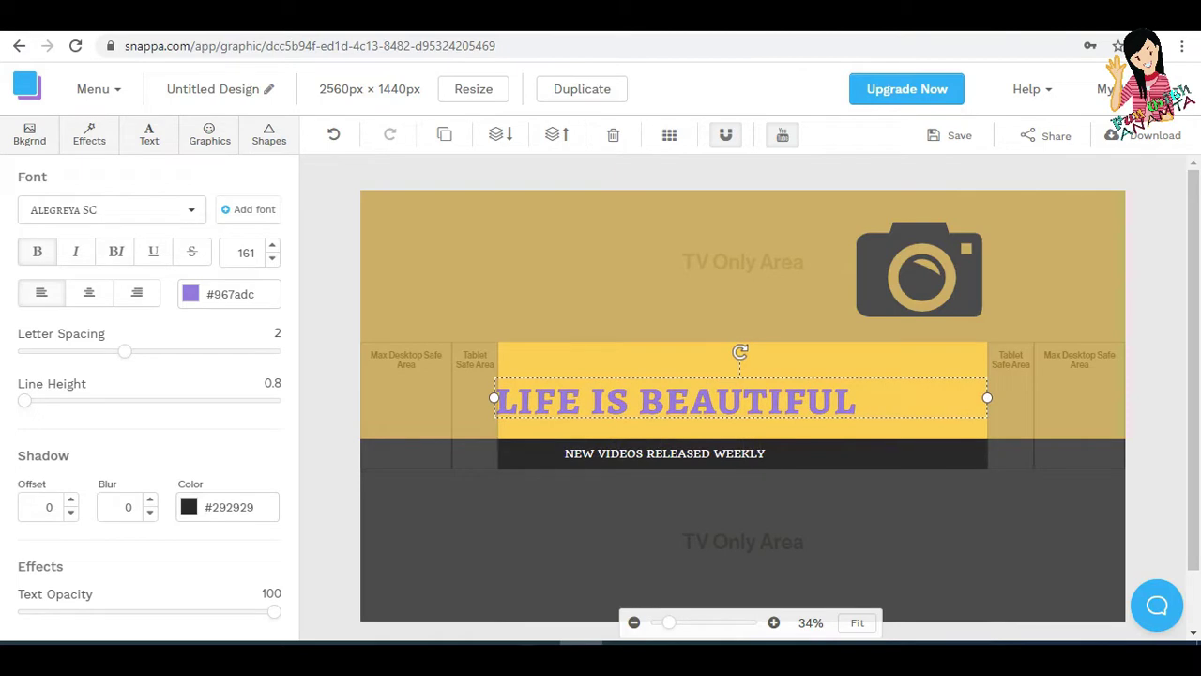
Center-align the heading text and set its font size to 169.
left_click(89, 292)
left_click(271, 246)
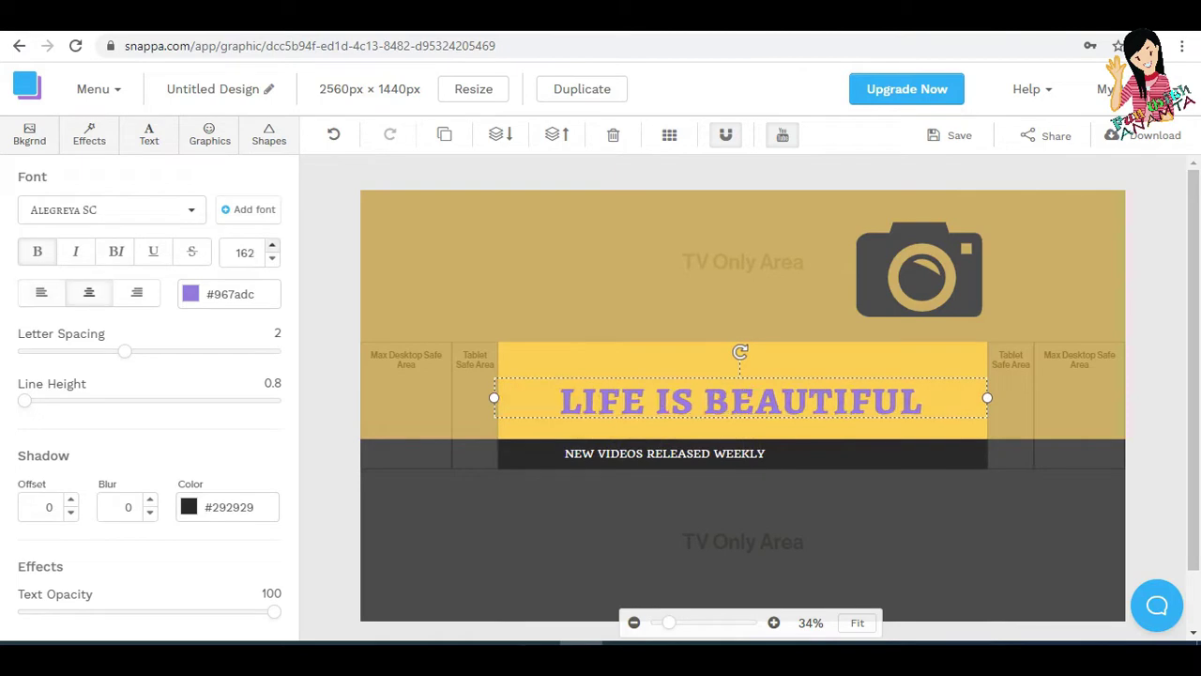
left_click(271, 246)
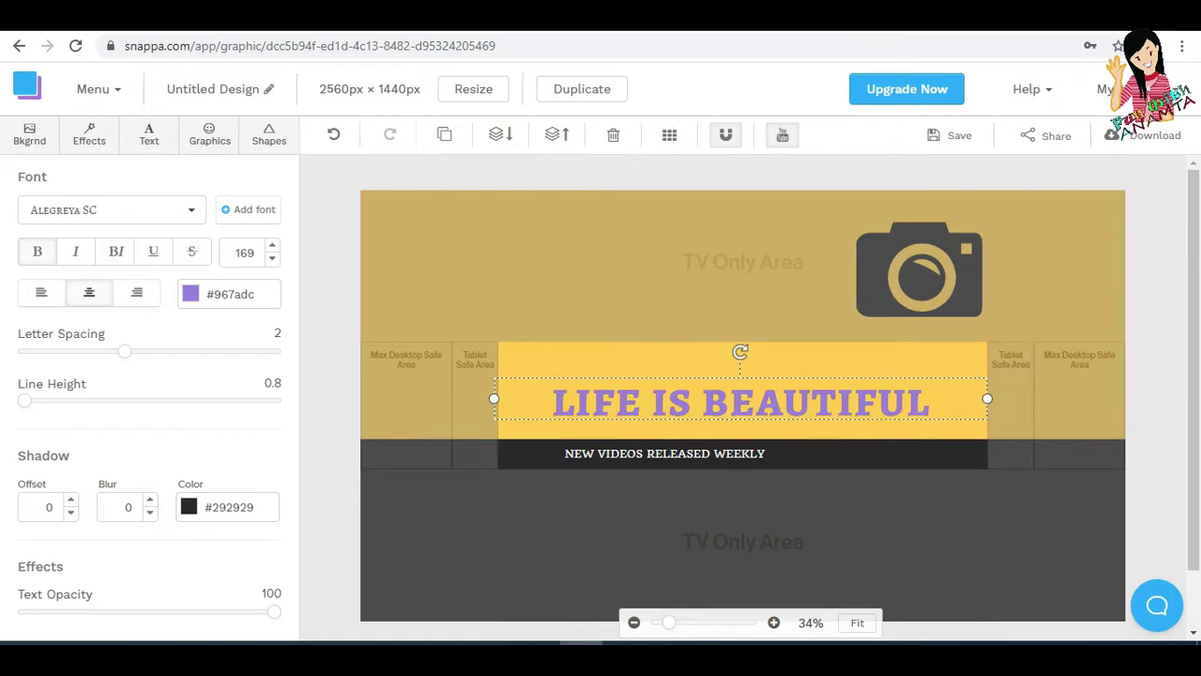
Try several grey fills from light #e6e9ed to #656d78 on the black lower rectangle, ending with dark grey #434a54.
left_click(845, 506)
left_click(191, 210)
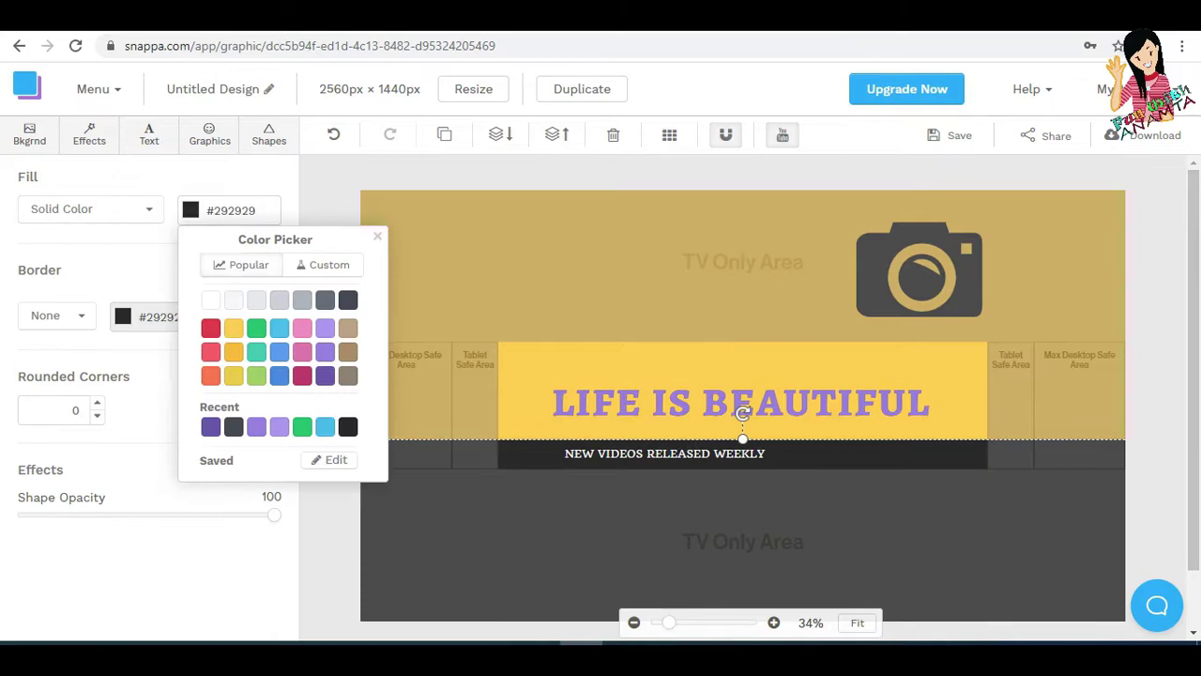
left_click(256, 299)
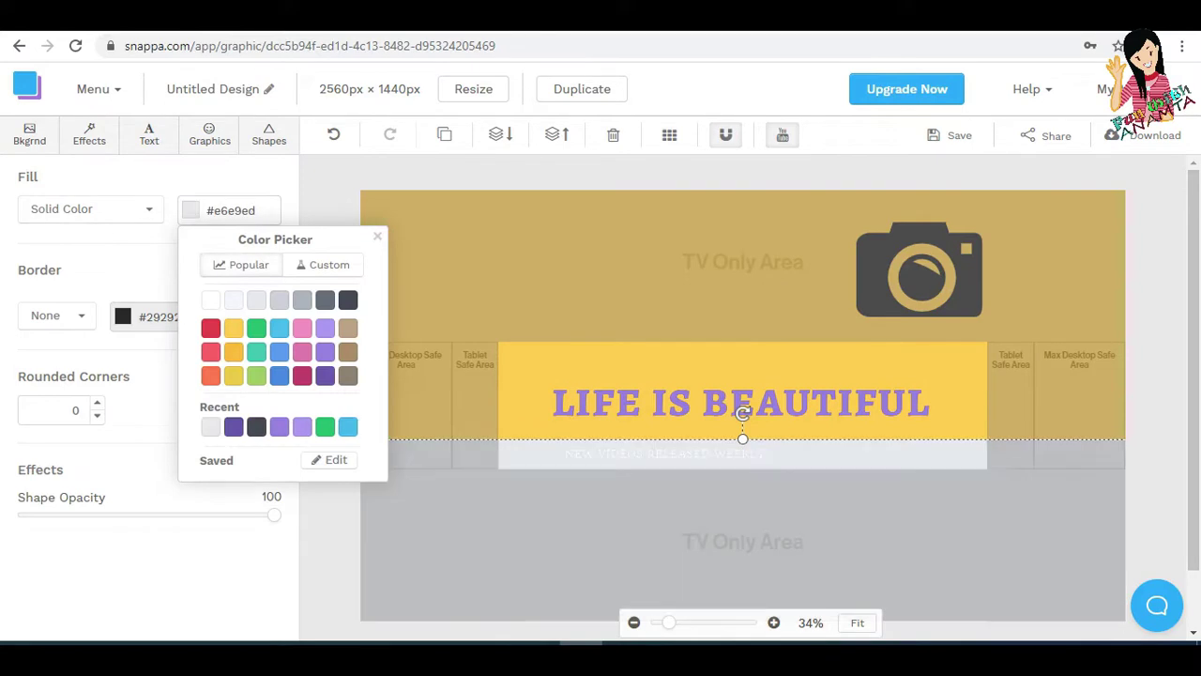
left_click(302, 299)
left_click(280, 300)
left_click(324, 300)
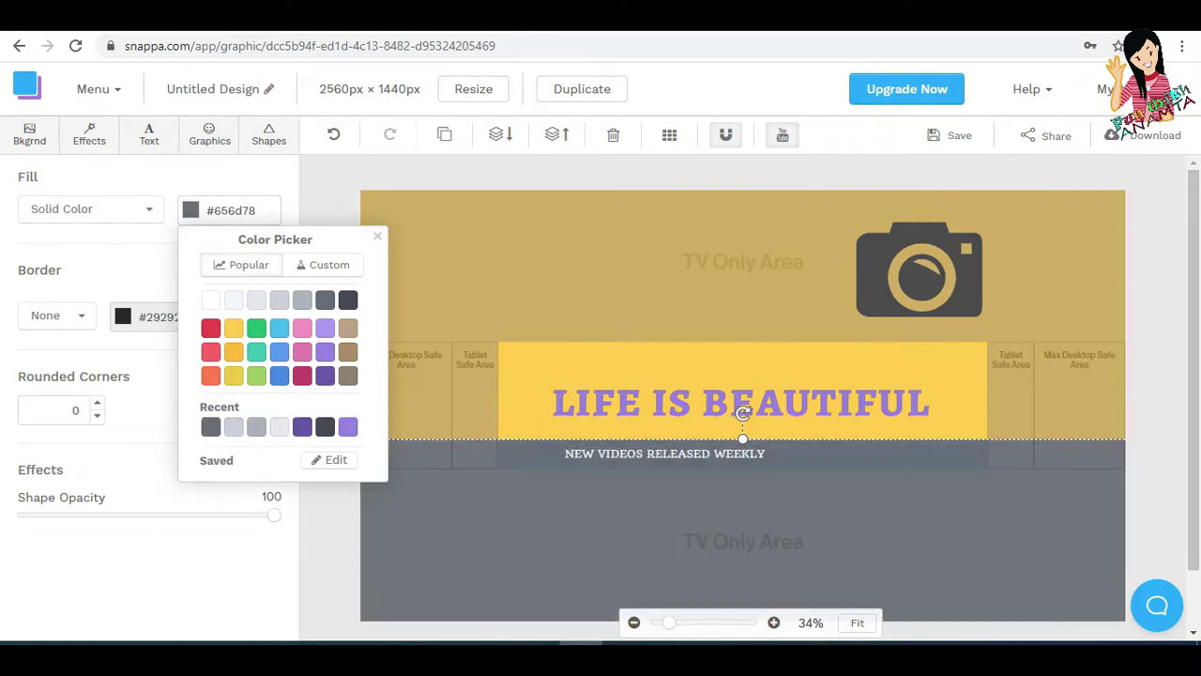
left_click(349, 299)
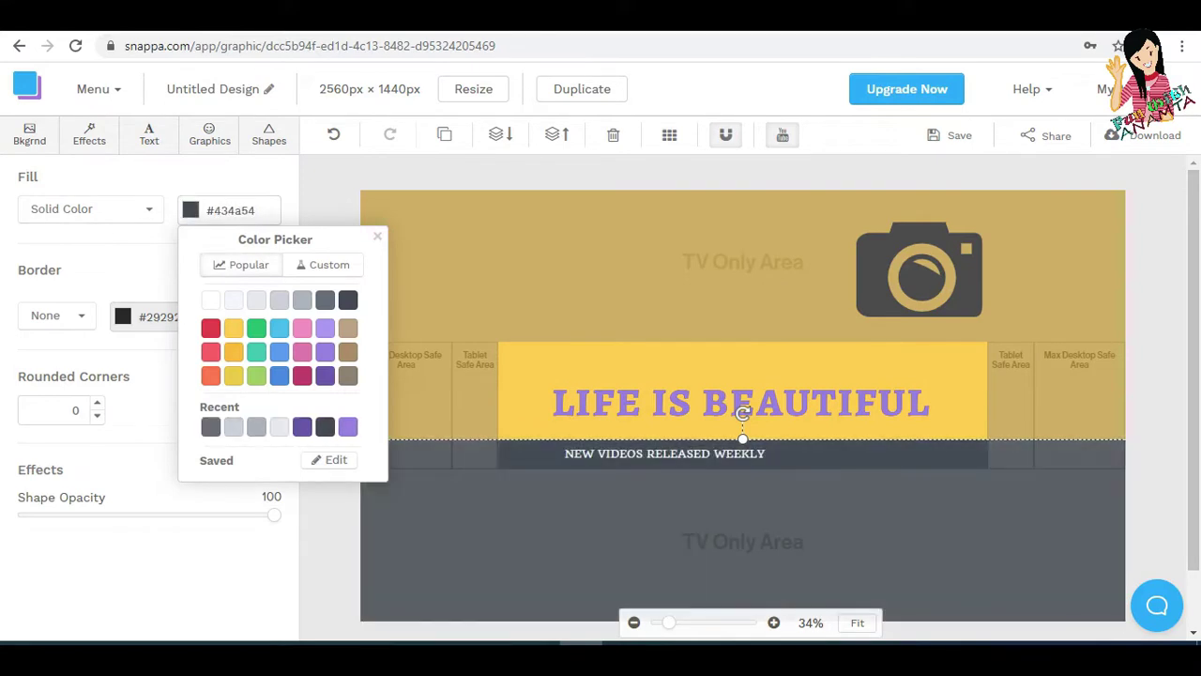
left_click(331, 544)
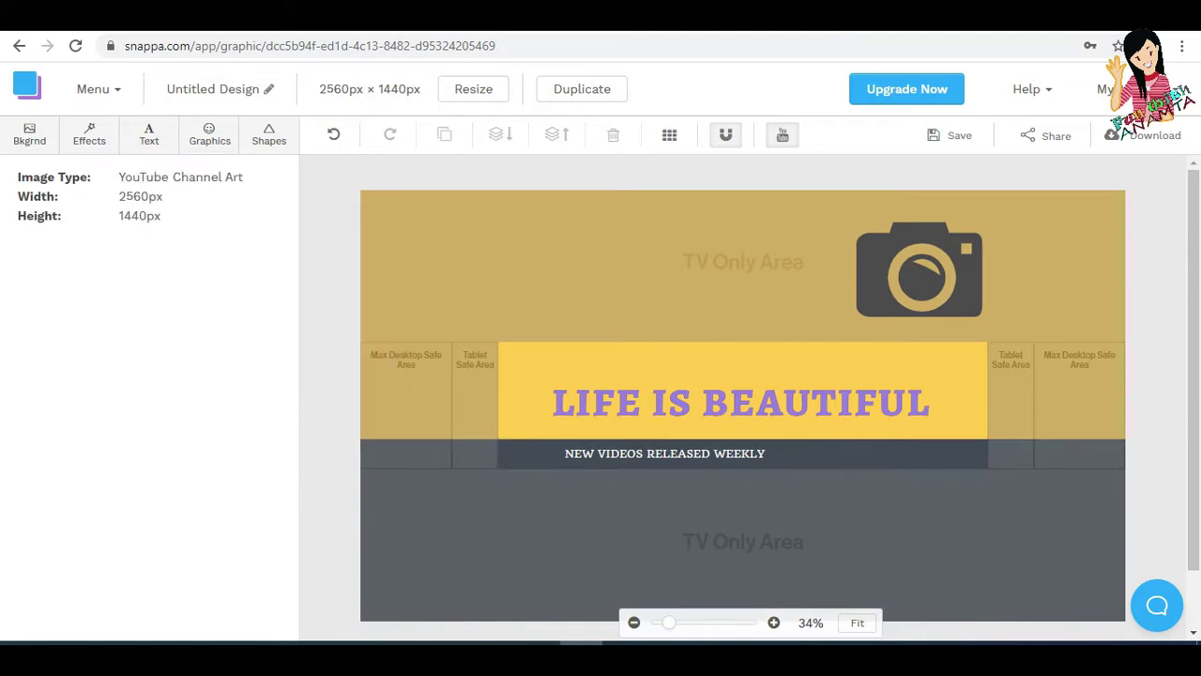
Replace the "NEW VIDEOS RELEASED WEEKLY" tagline with "Stay Blessed".
left_click(665, 453)
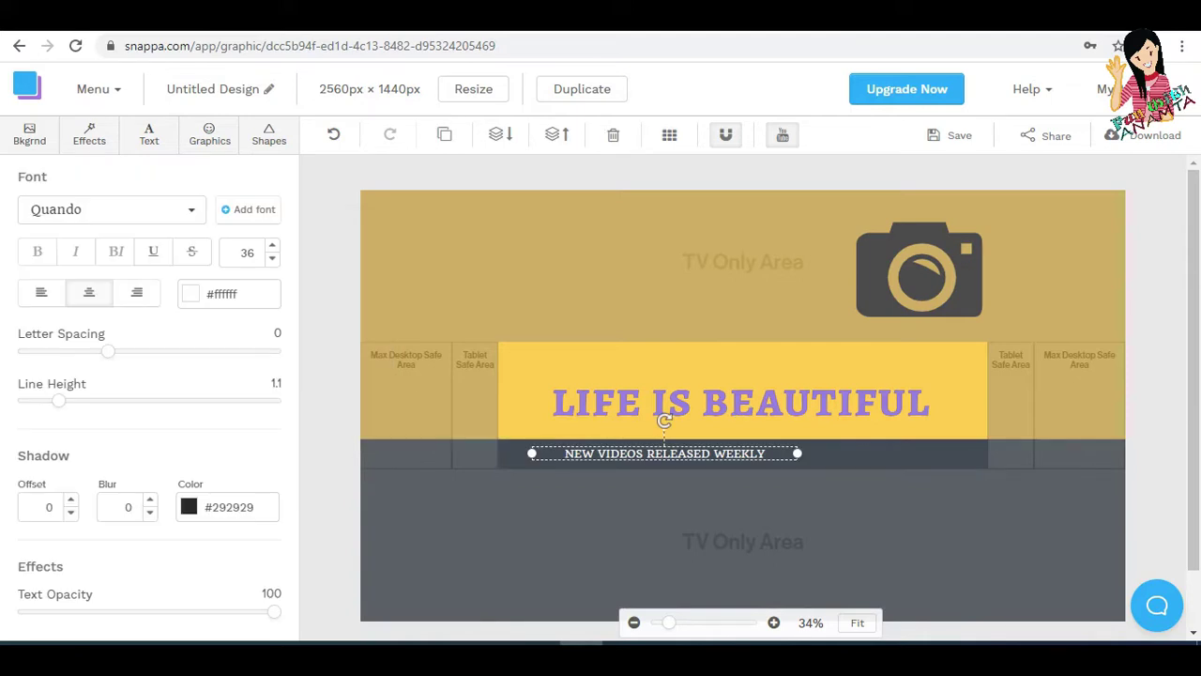
double_click(665, 453)
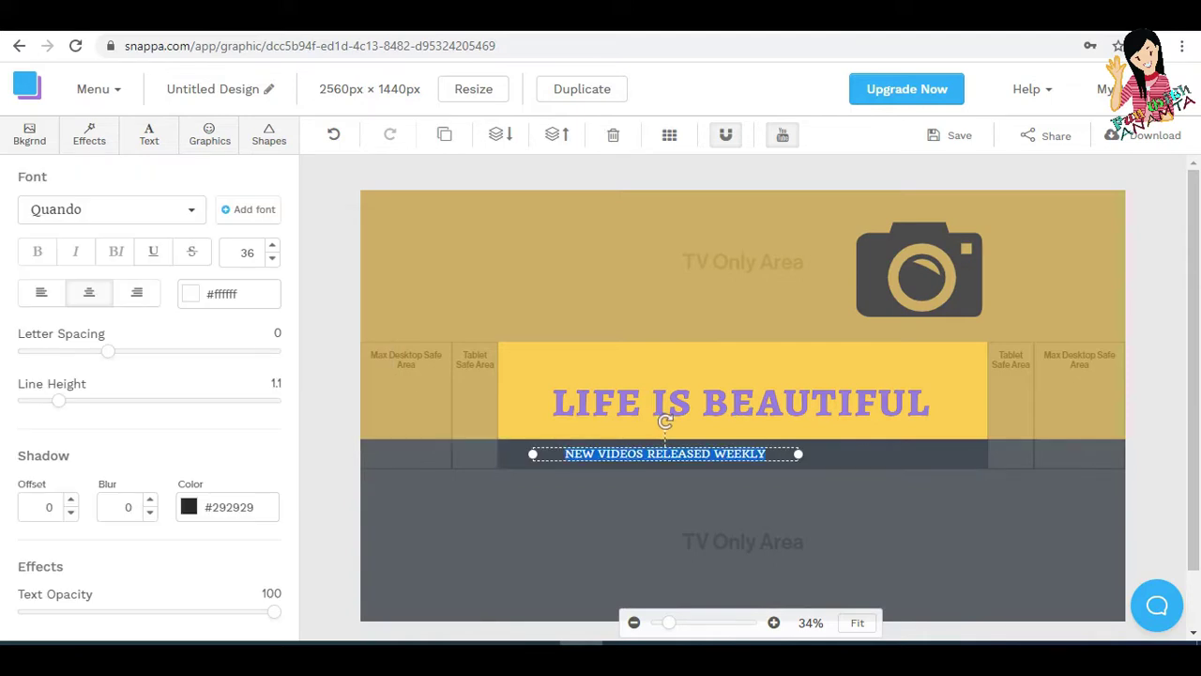
type("Styl")
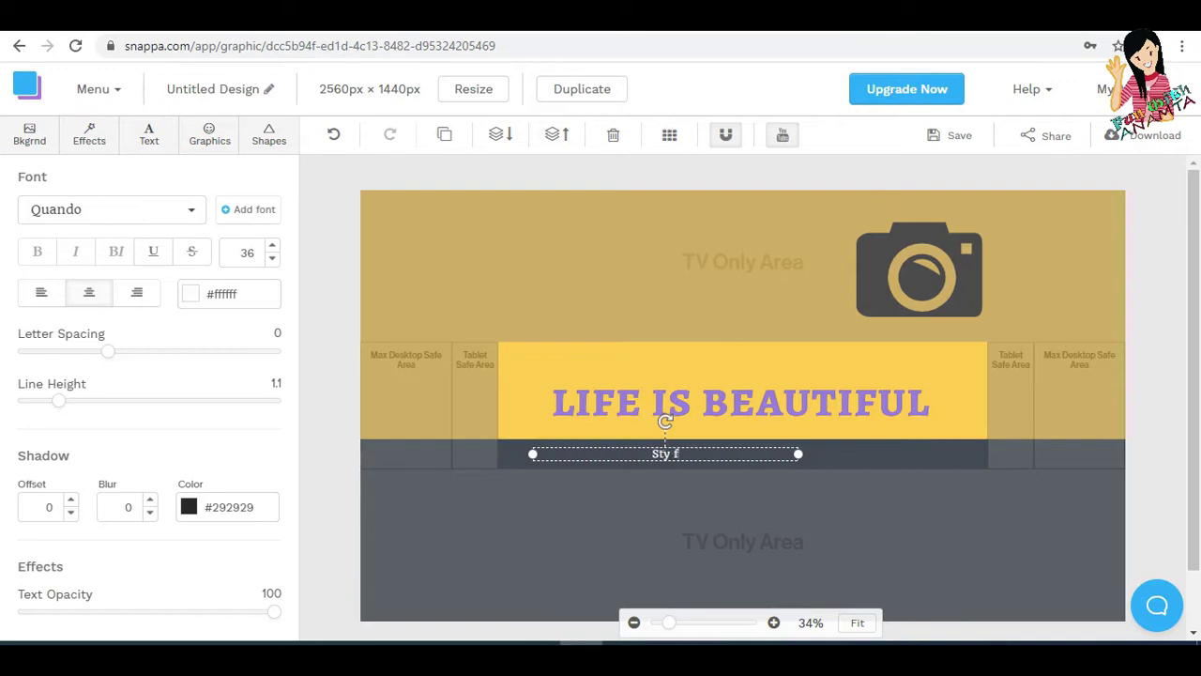
key("BackSpace")
key("BackSpace")
type("ay Blessed")
left_click(741, 526)
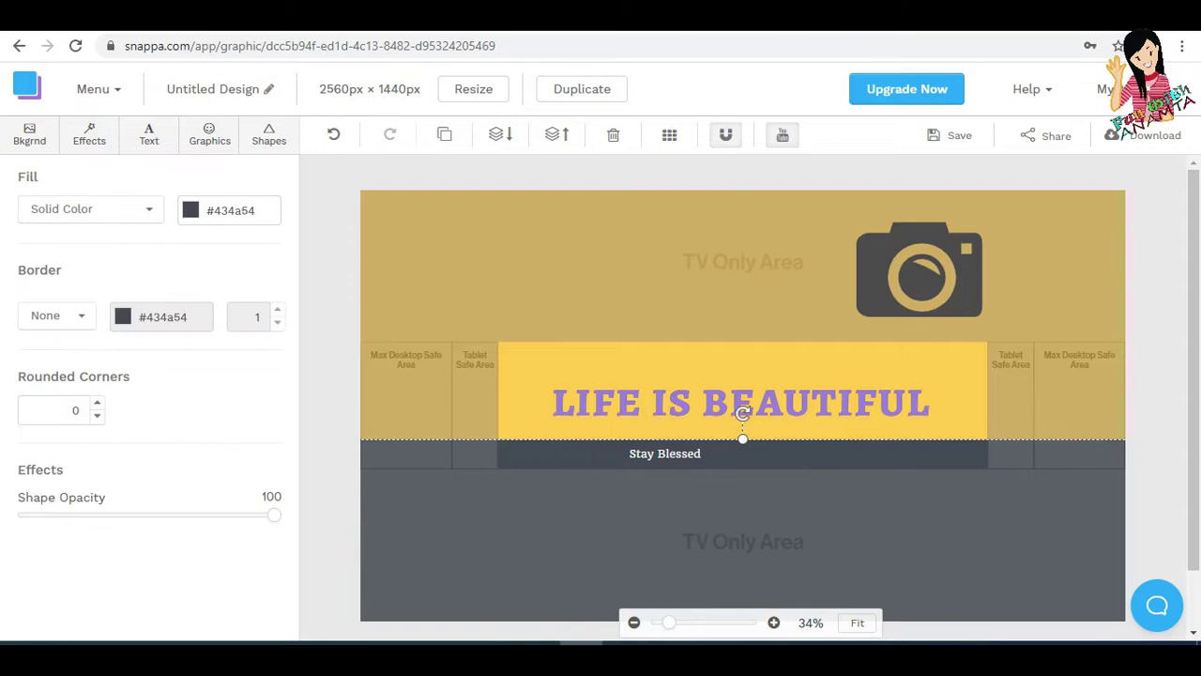
Center the "Stay Blessed" tagline horizontally in the dark strip and align the heading to the same center line.
key("Escape")
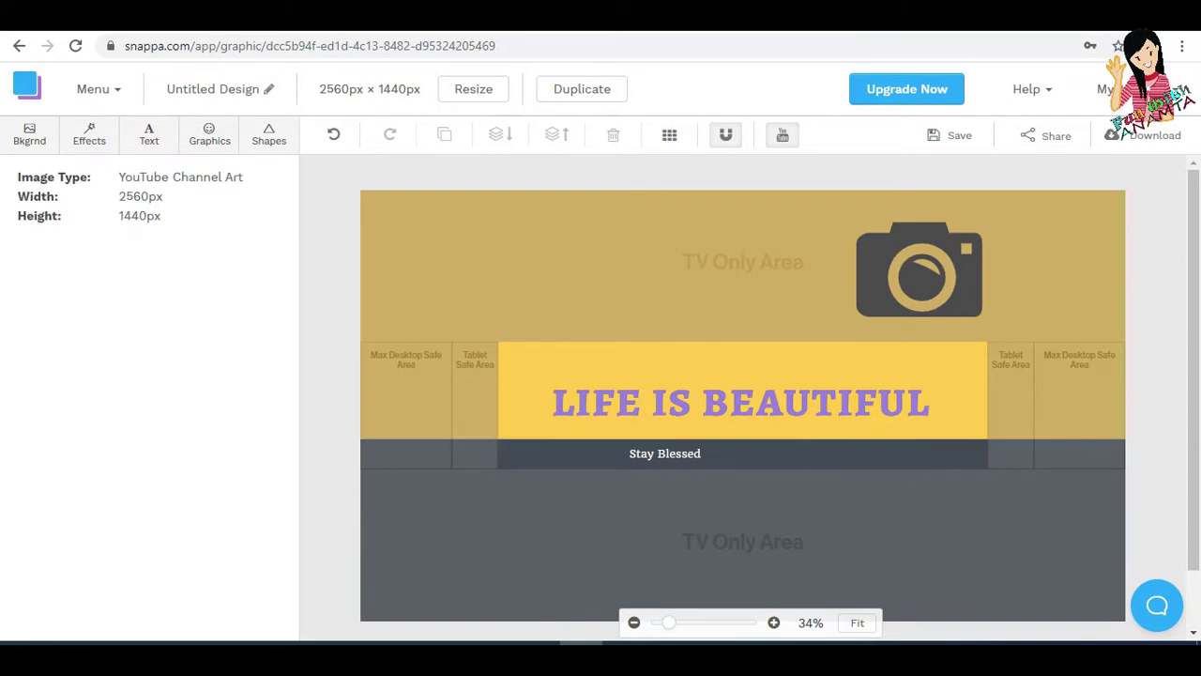
left_click(665, 453)
left_click_drag(664, 454, 743, 452)
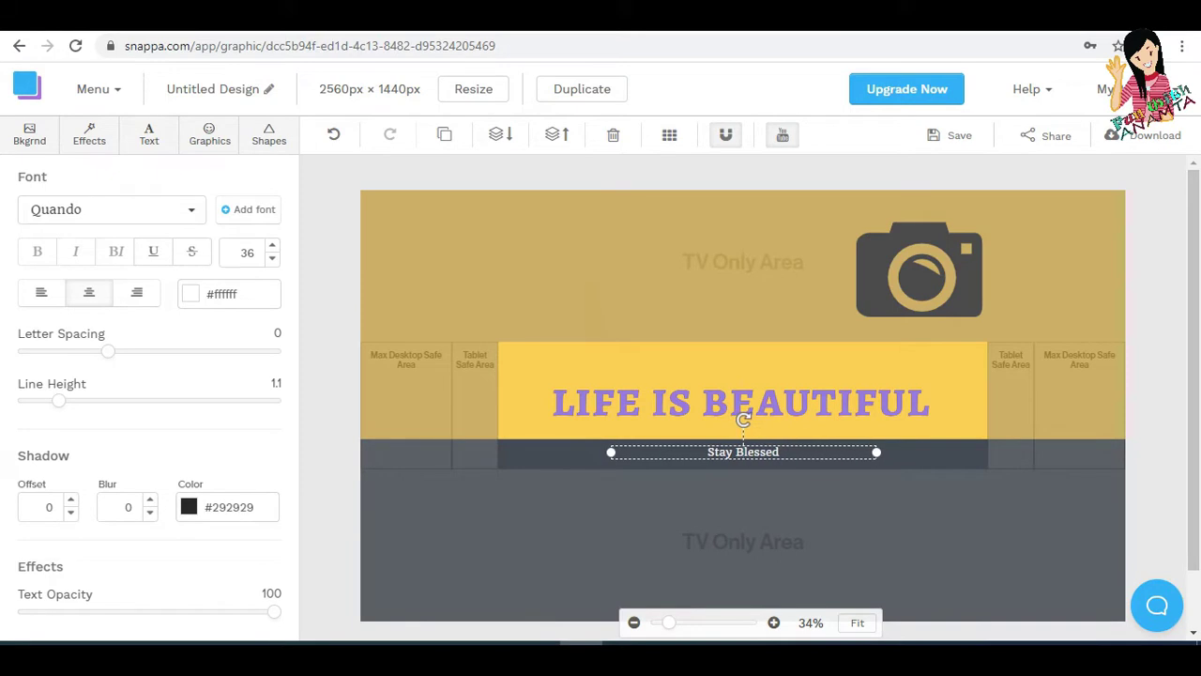
left_click(743, 413)
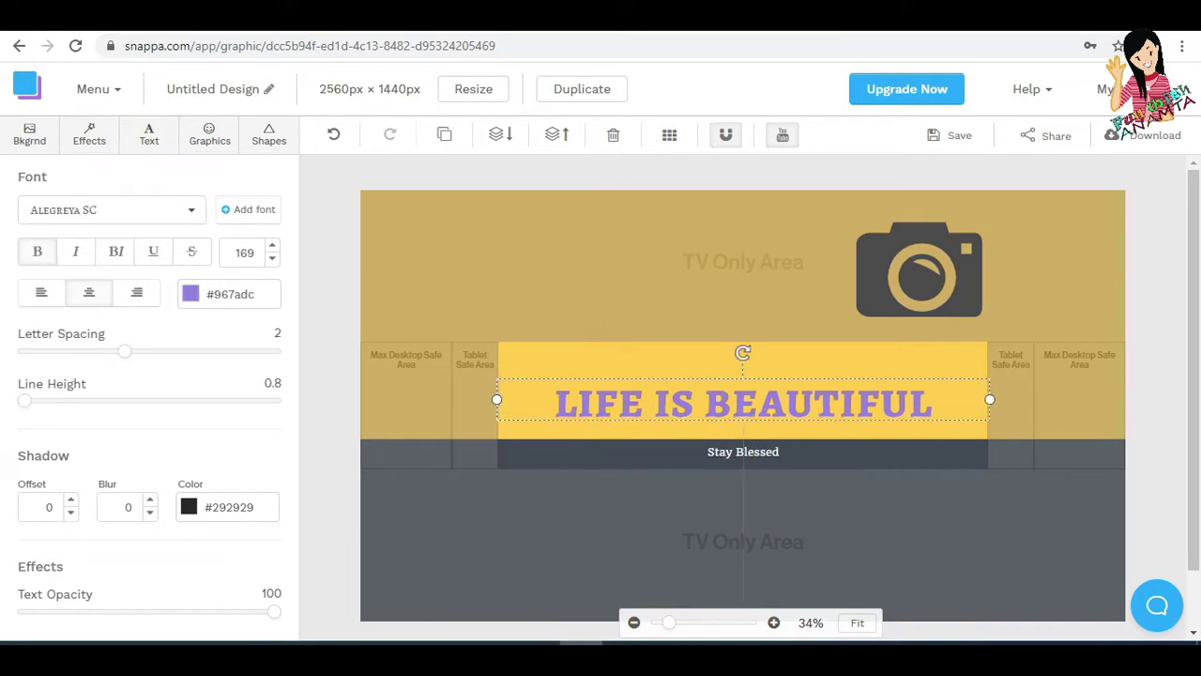
left_click_drag(741, 404, 743, 403)
Shrink the camera graphic to under a third of its size and recolor it, trying blue #4fc1e9 before light grey #ccd1d9.
left_click(919, 269)
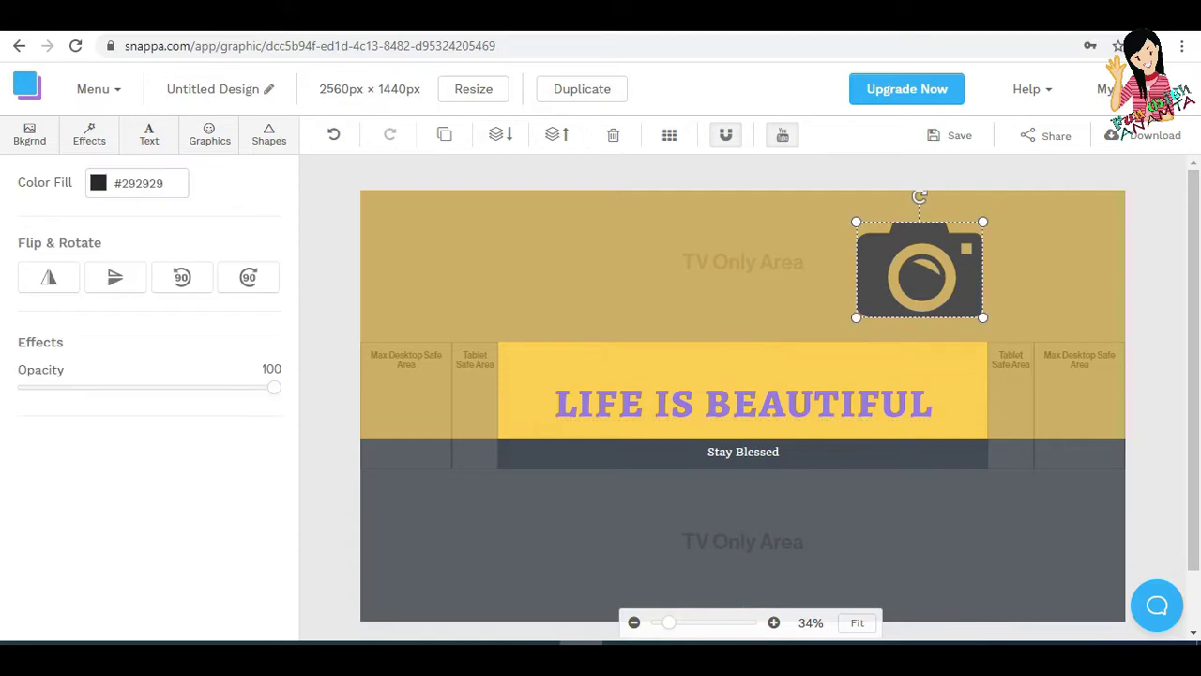
left_click_drag(983, 317, 892, 248)
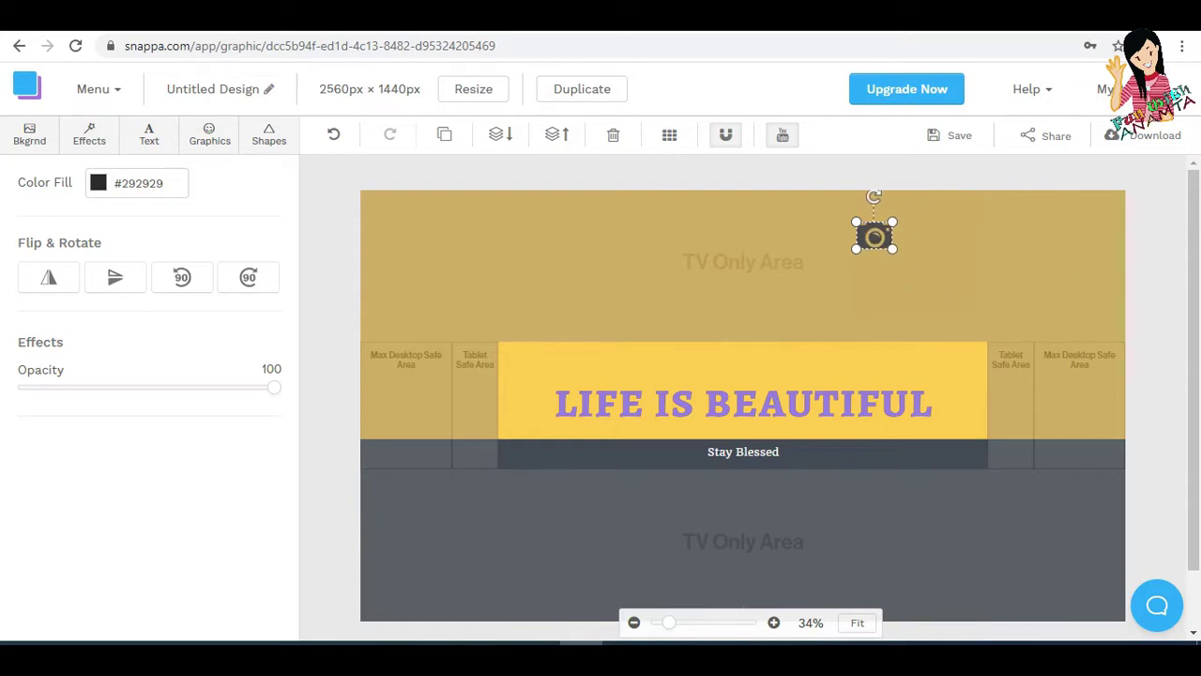
left_click(99, 183)
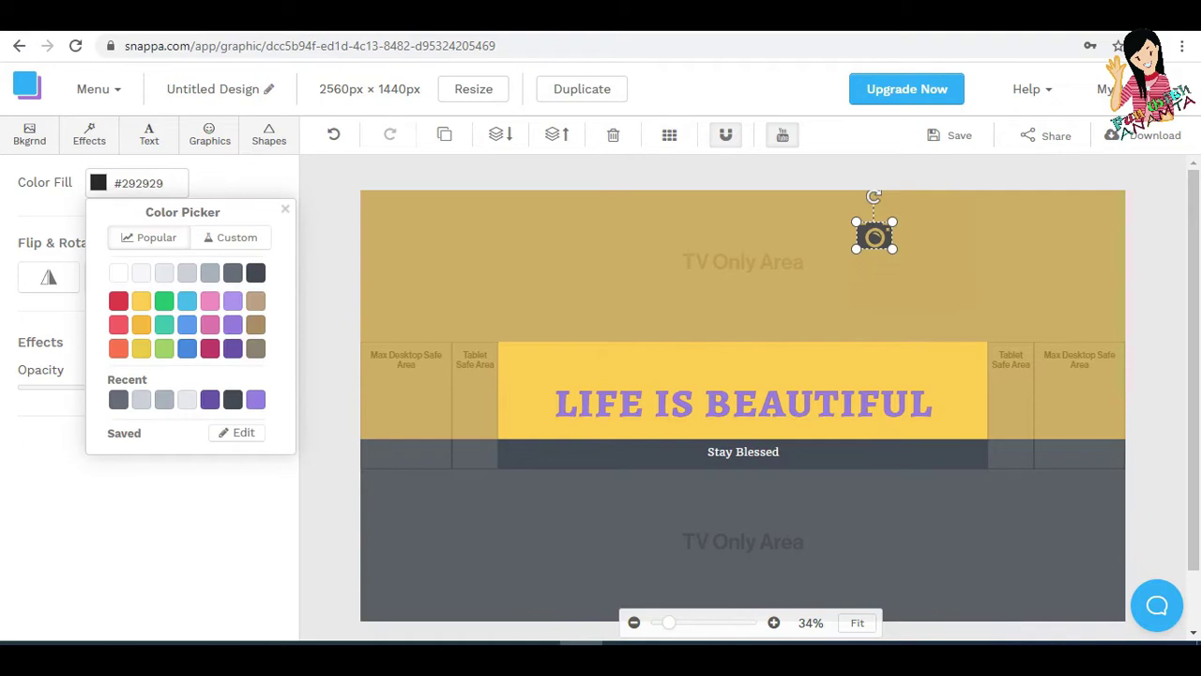
left_click(186, 300)
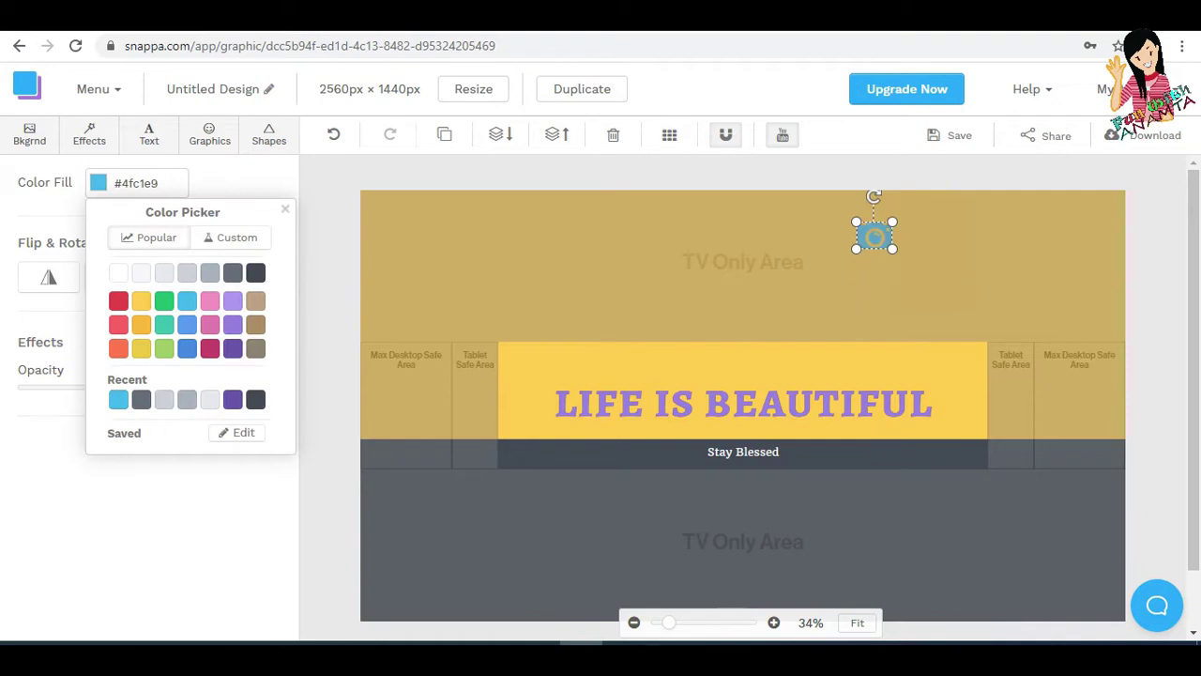
left_click(187, 273)
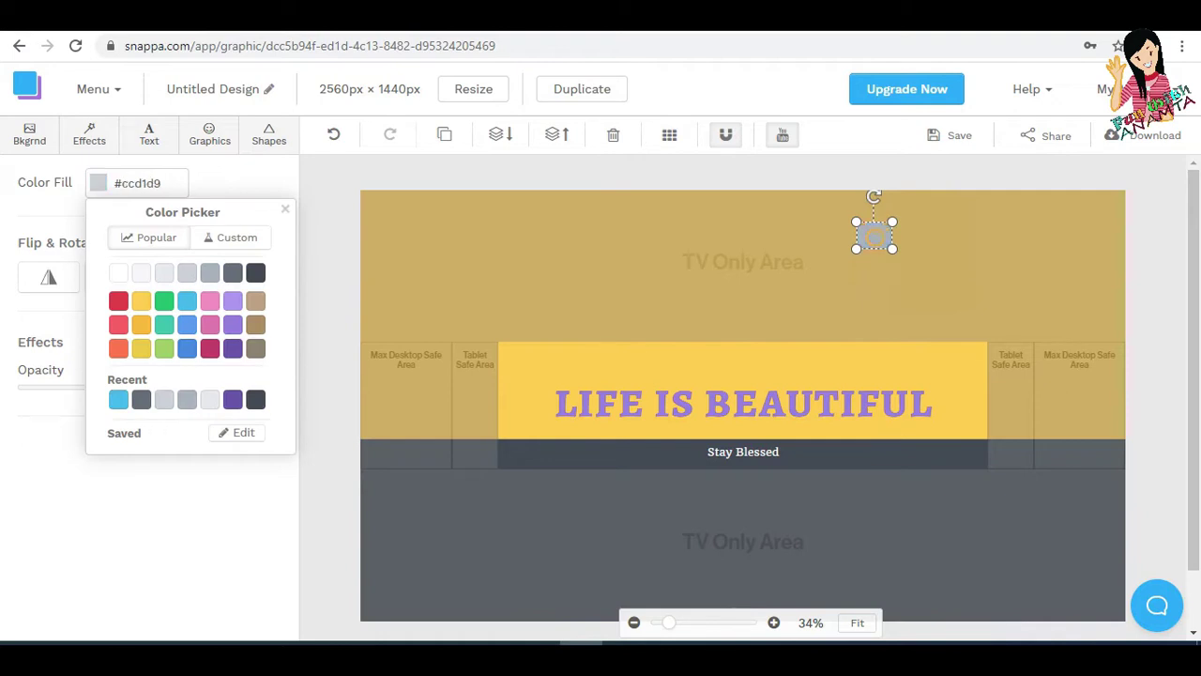
Place the small camera at the right end of the tagline strip and a copy of it at the left end.
left_click_drag(873, 234, 972, 455)
key("Escape")
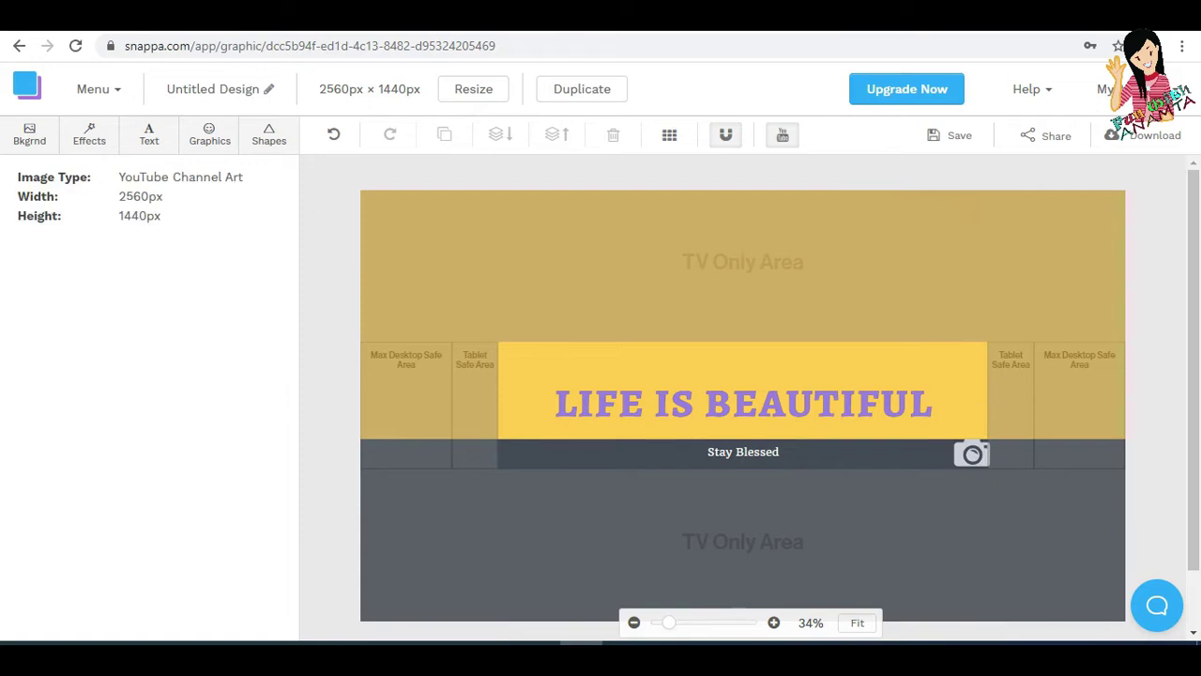
left_click(970, 454)
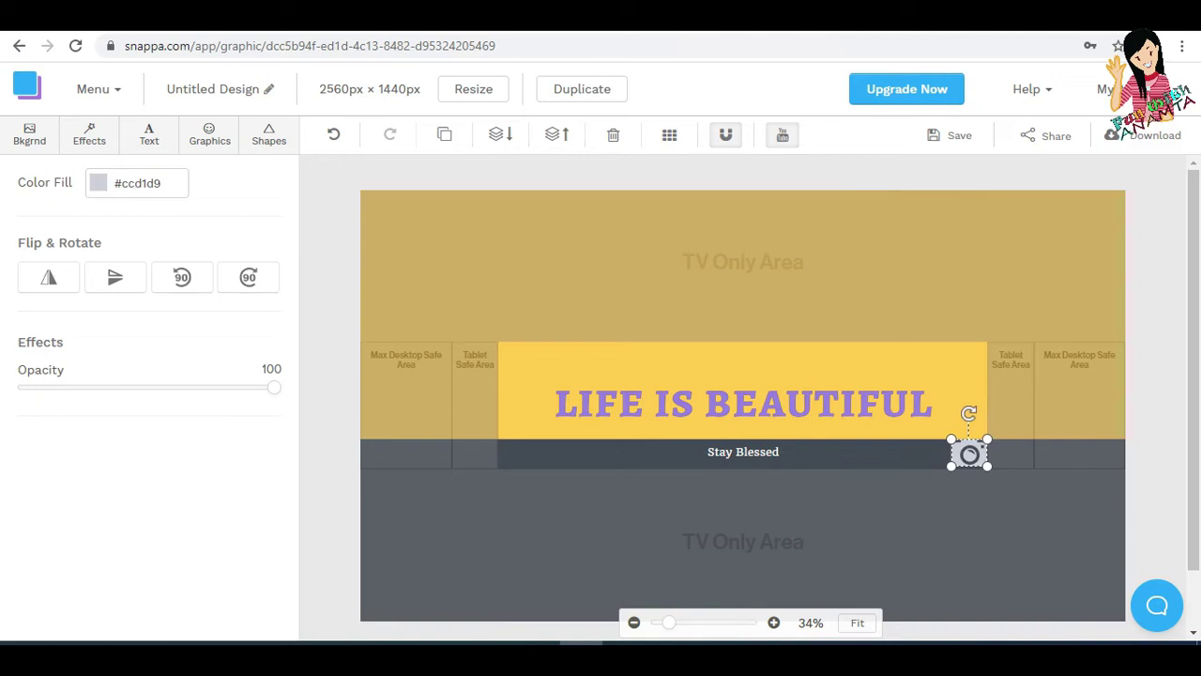
left_click_drag(970, 454, 514, 455)
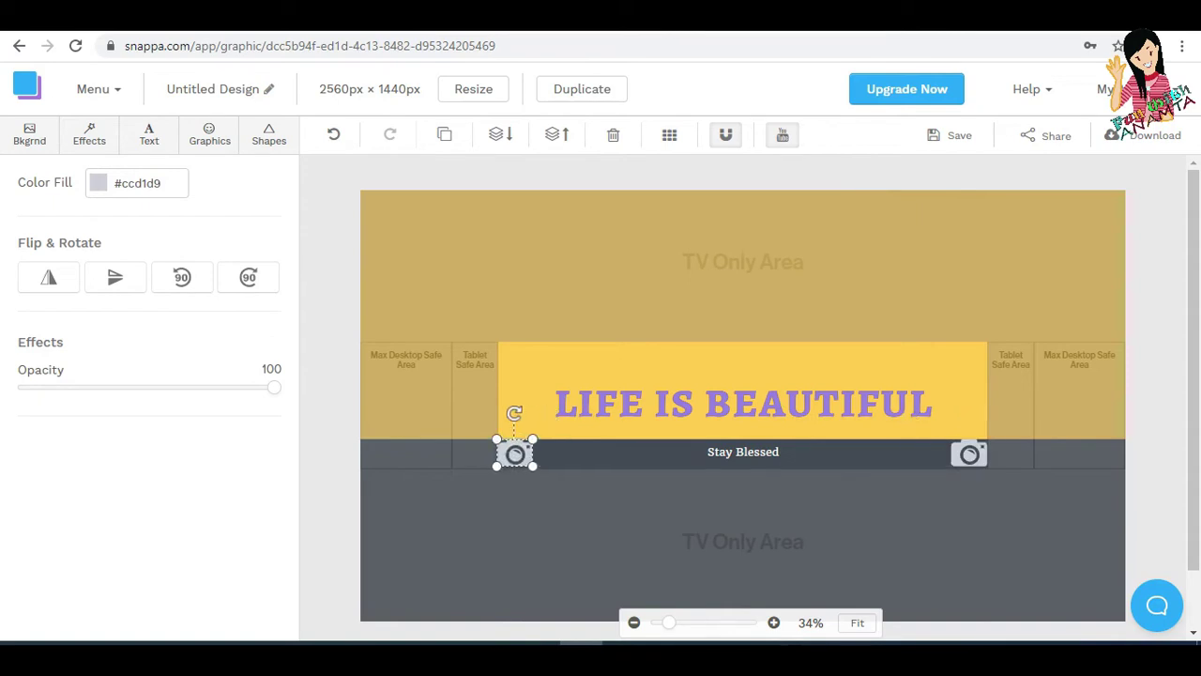
key("Escape")
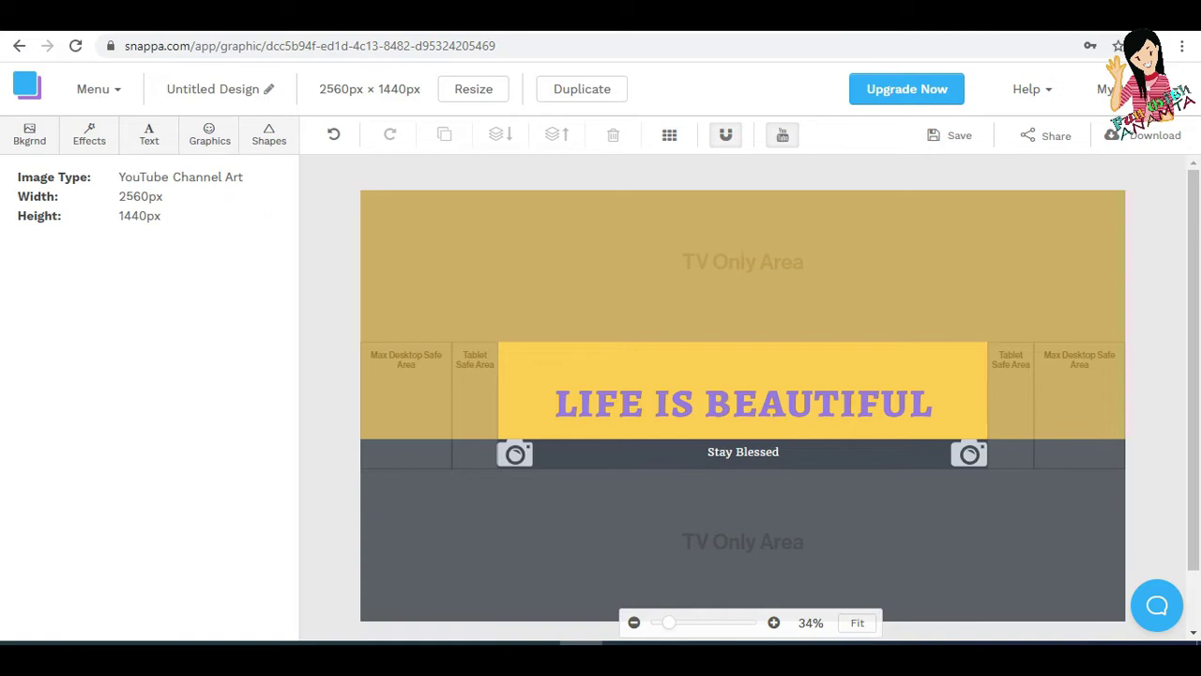
Add the first black hooked-stick icon from the graphics library and place it, scaled down, just right of the heading.
left_click(209, 135)
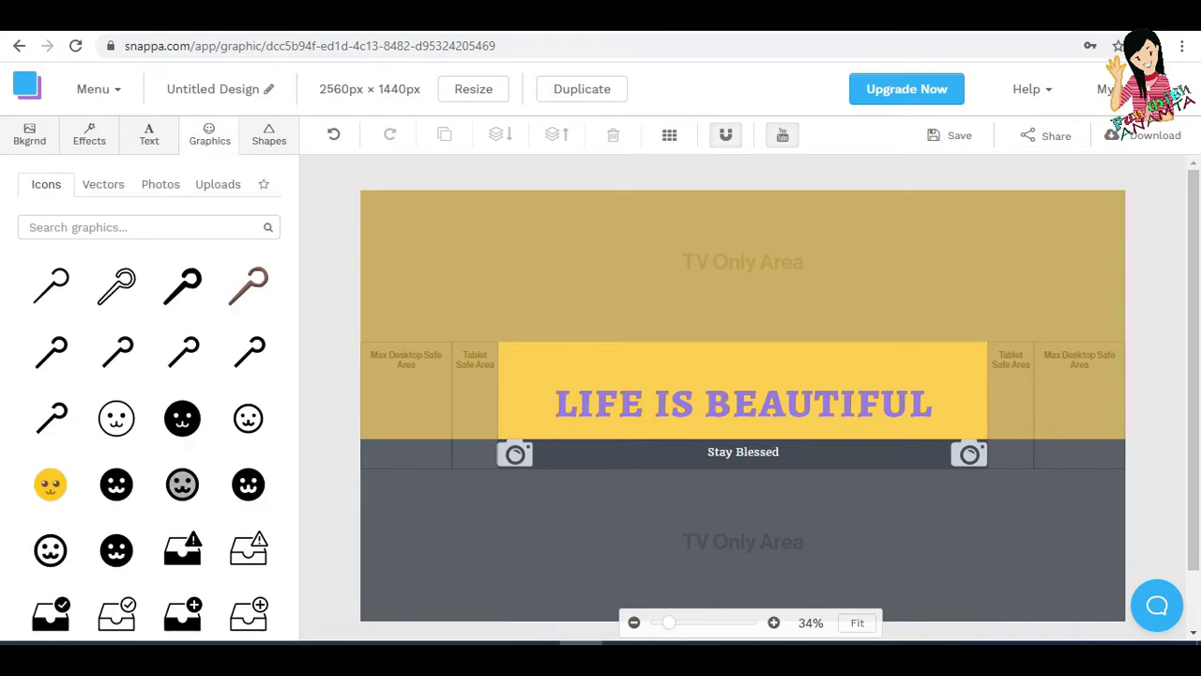
left_click(51, 286)
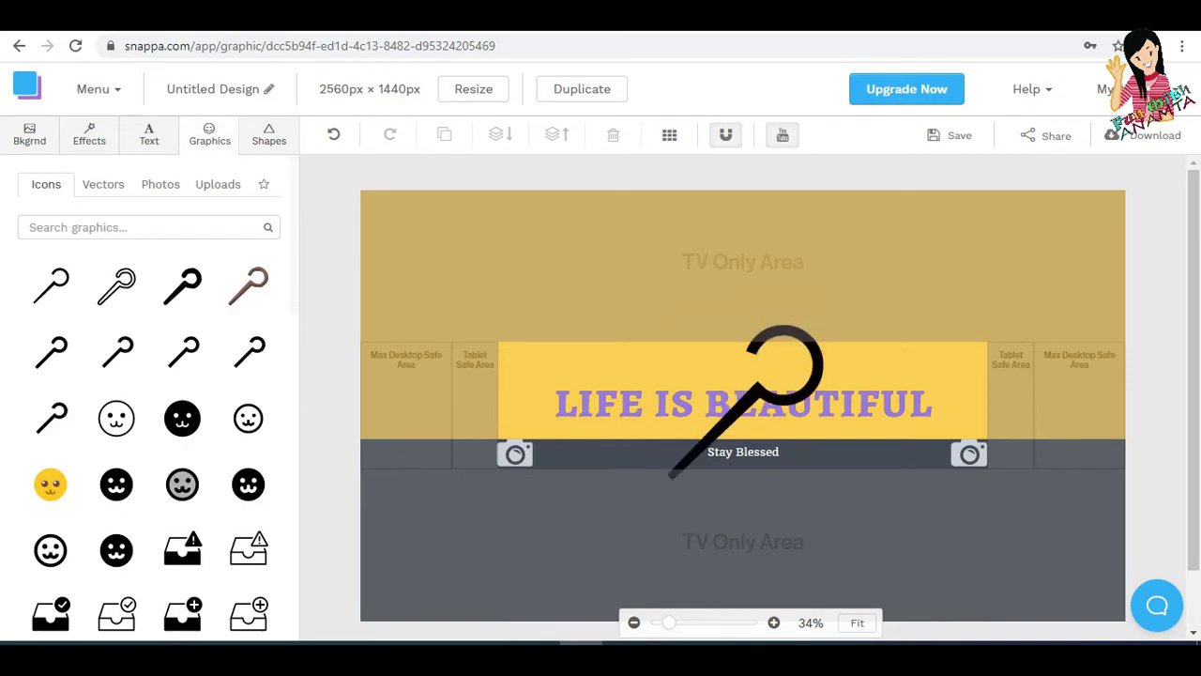
left_click_drag(829, 320, 973, 388)
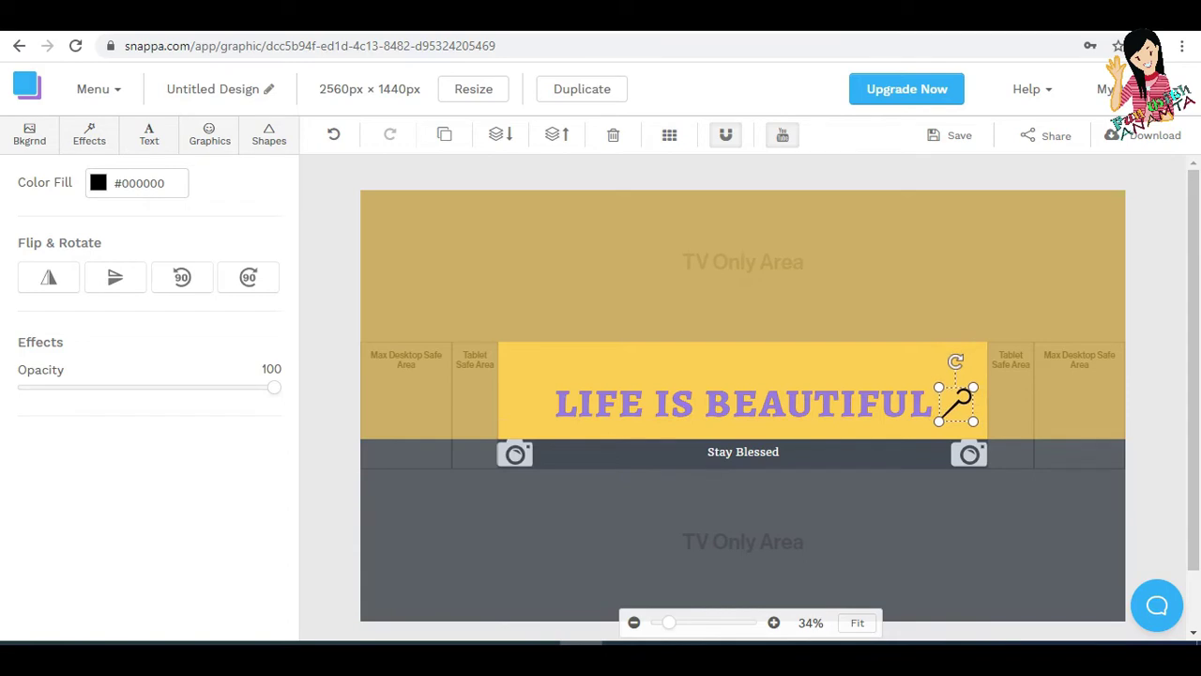
Insert the uploaded NAAD logo, scale it down and center it above the heading within the bright yellow area.
left_click(210, 134)
left_click(218, 184)
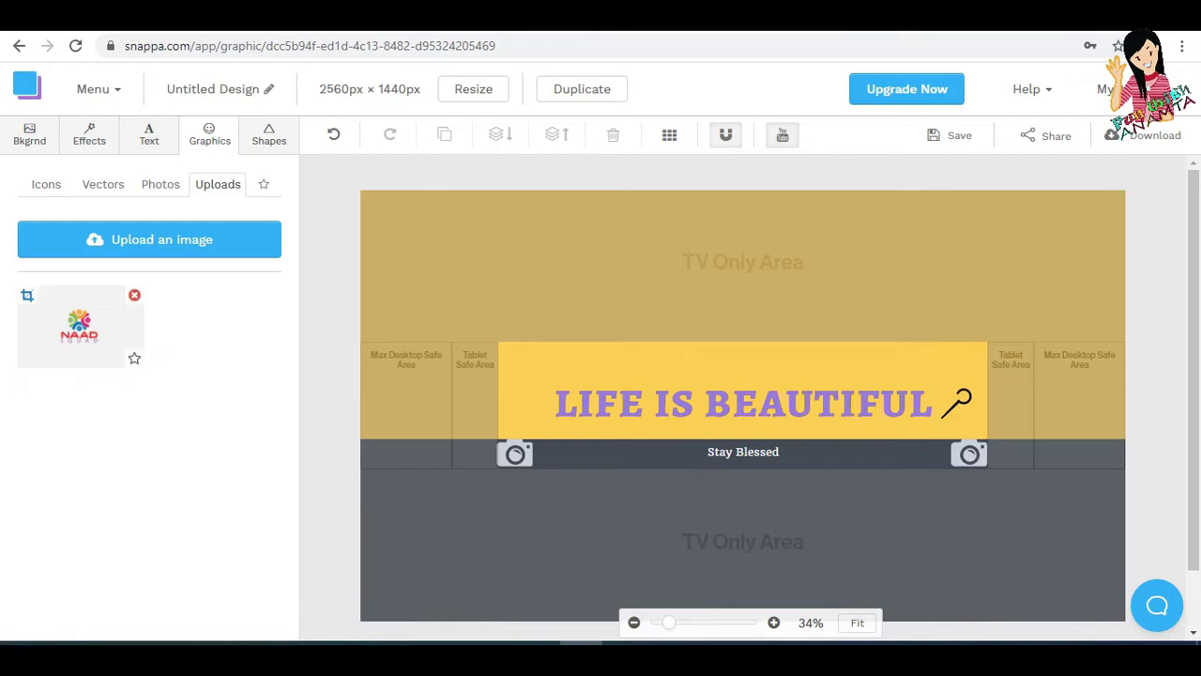
left_click(80, 327)
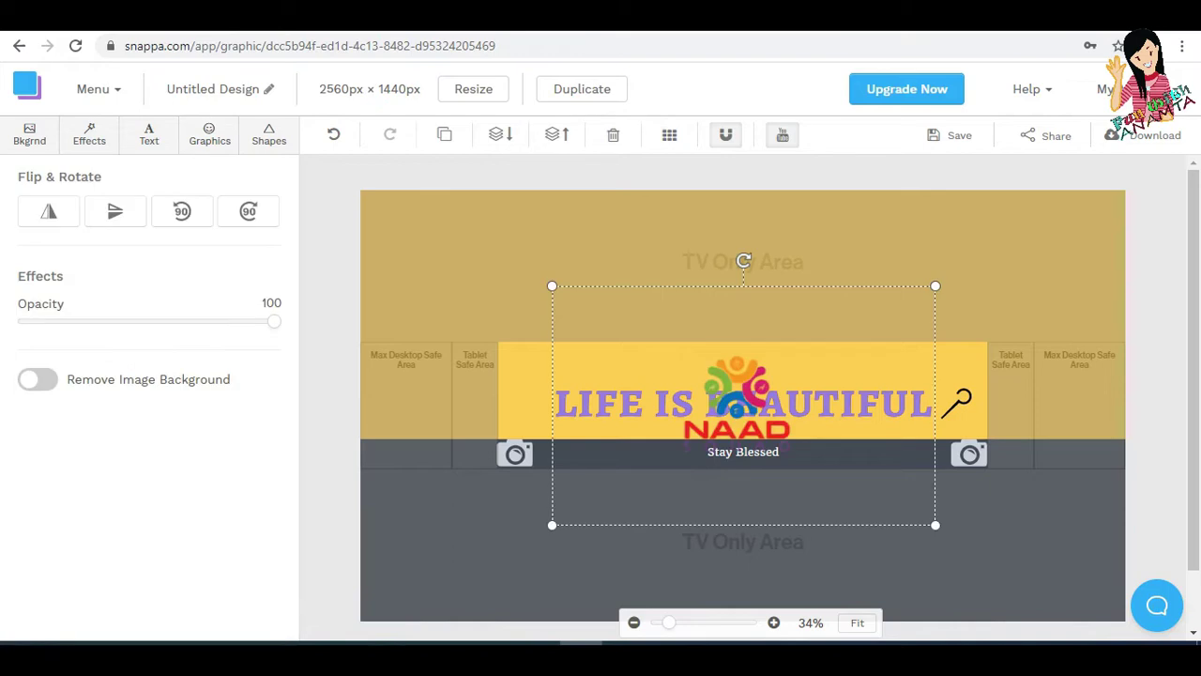
left_click_drag(936, 285, 660, 453)
left_click_drag(605, 488, 742, 368)
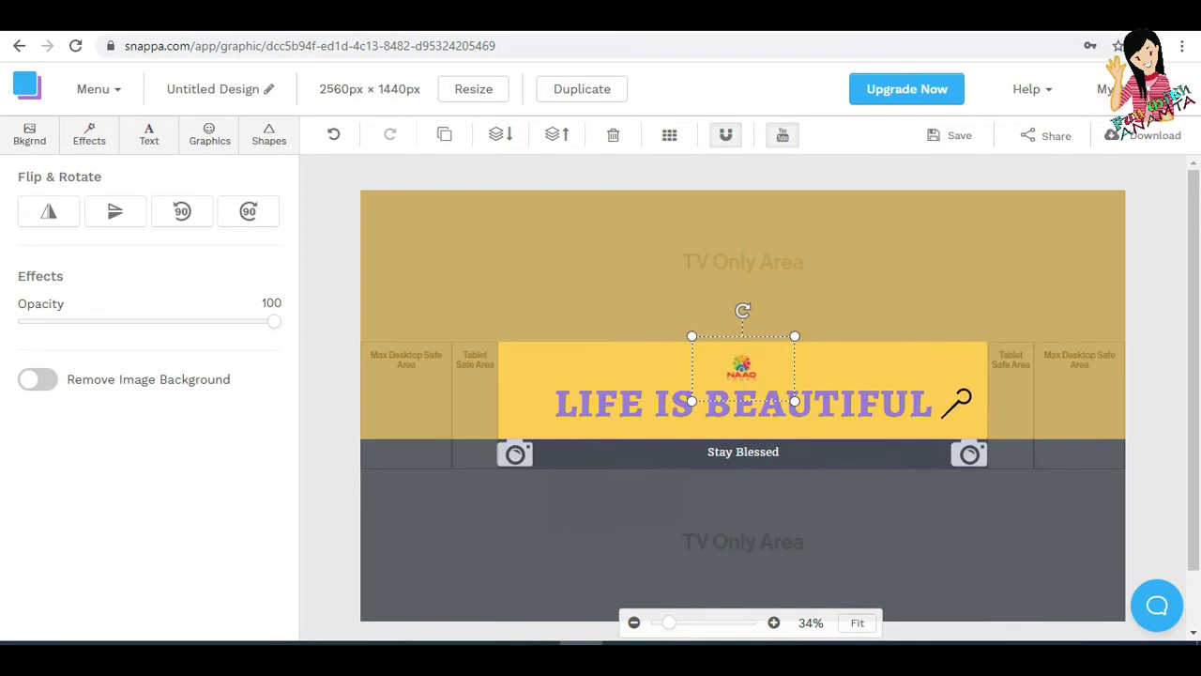
left_click_drag(795, 336, 814, 325)
left_click_drag(753, 362, 744, 369)
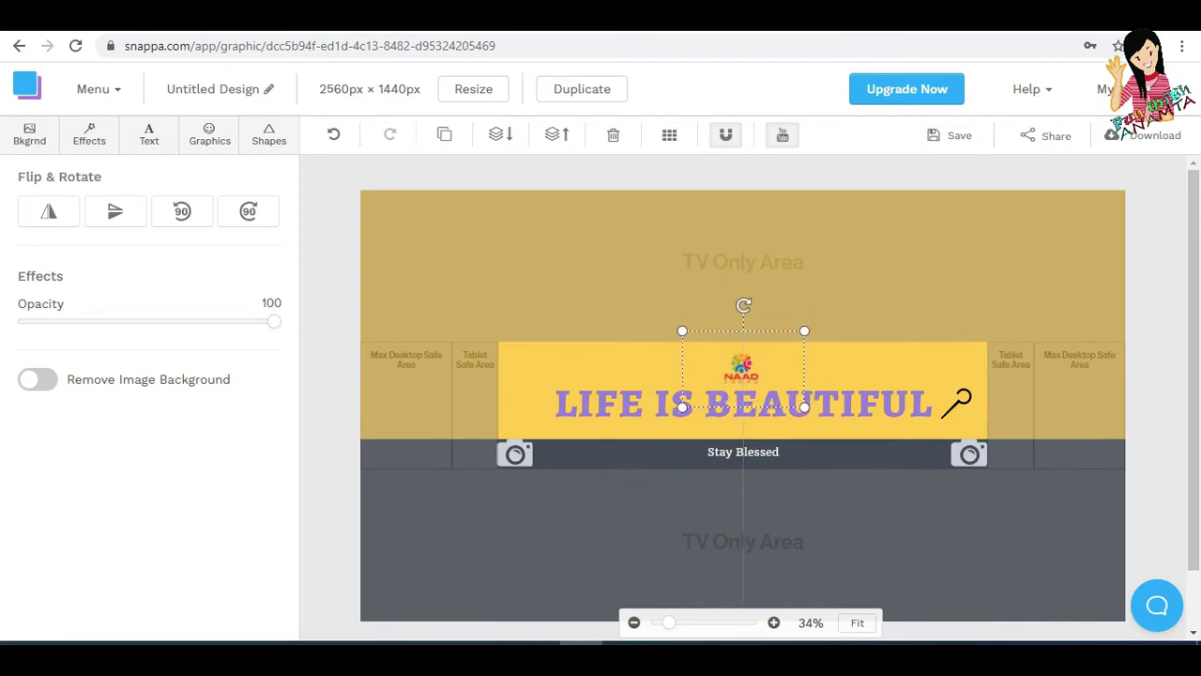
key("Escape")
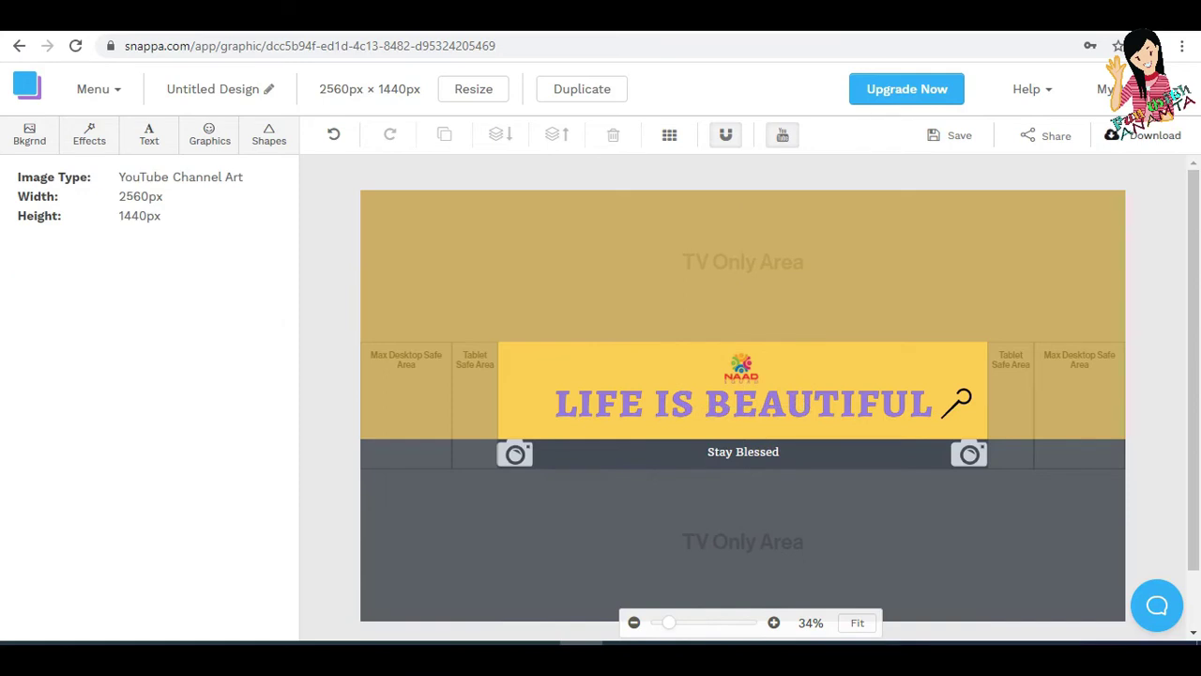
Download the finished channel art as a Retina JPG (2x size).
left_click(1145, 135)
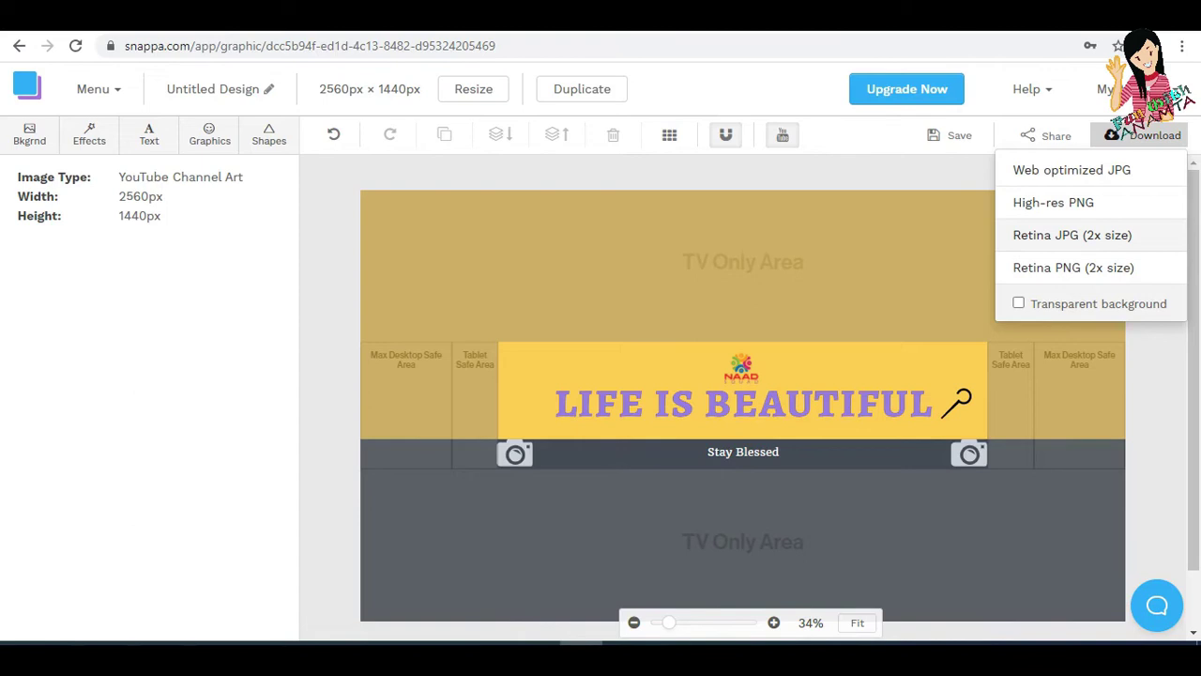
left_click(1073, 235)
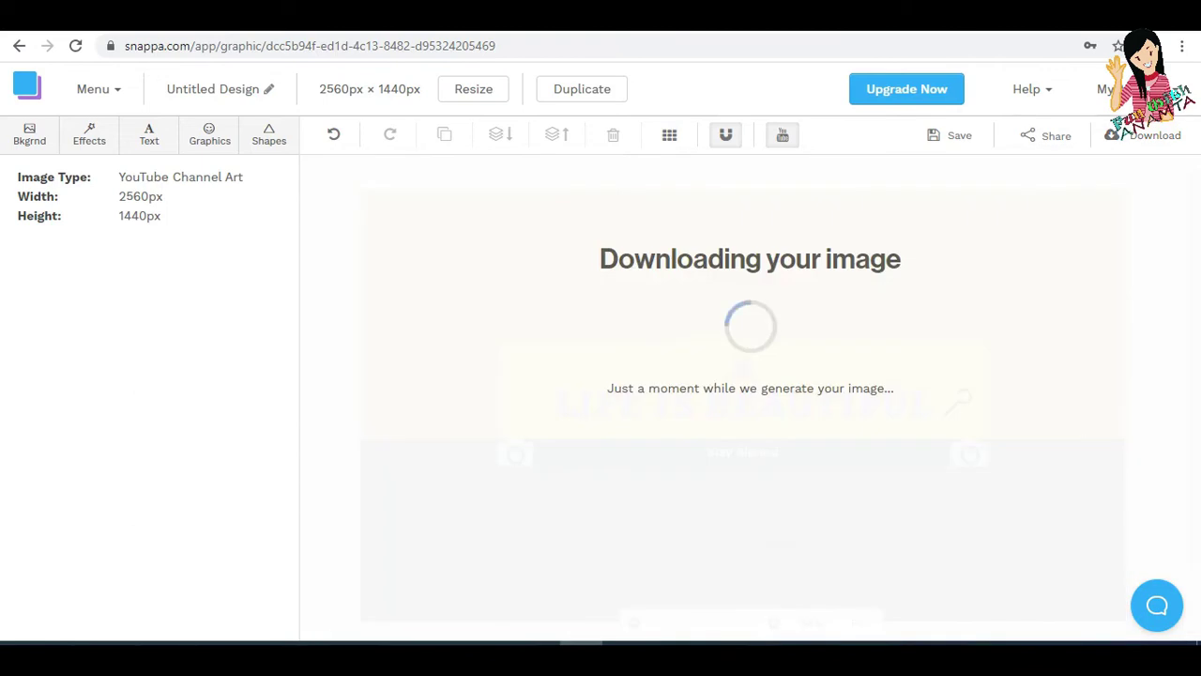